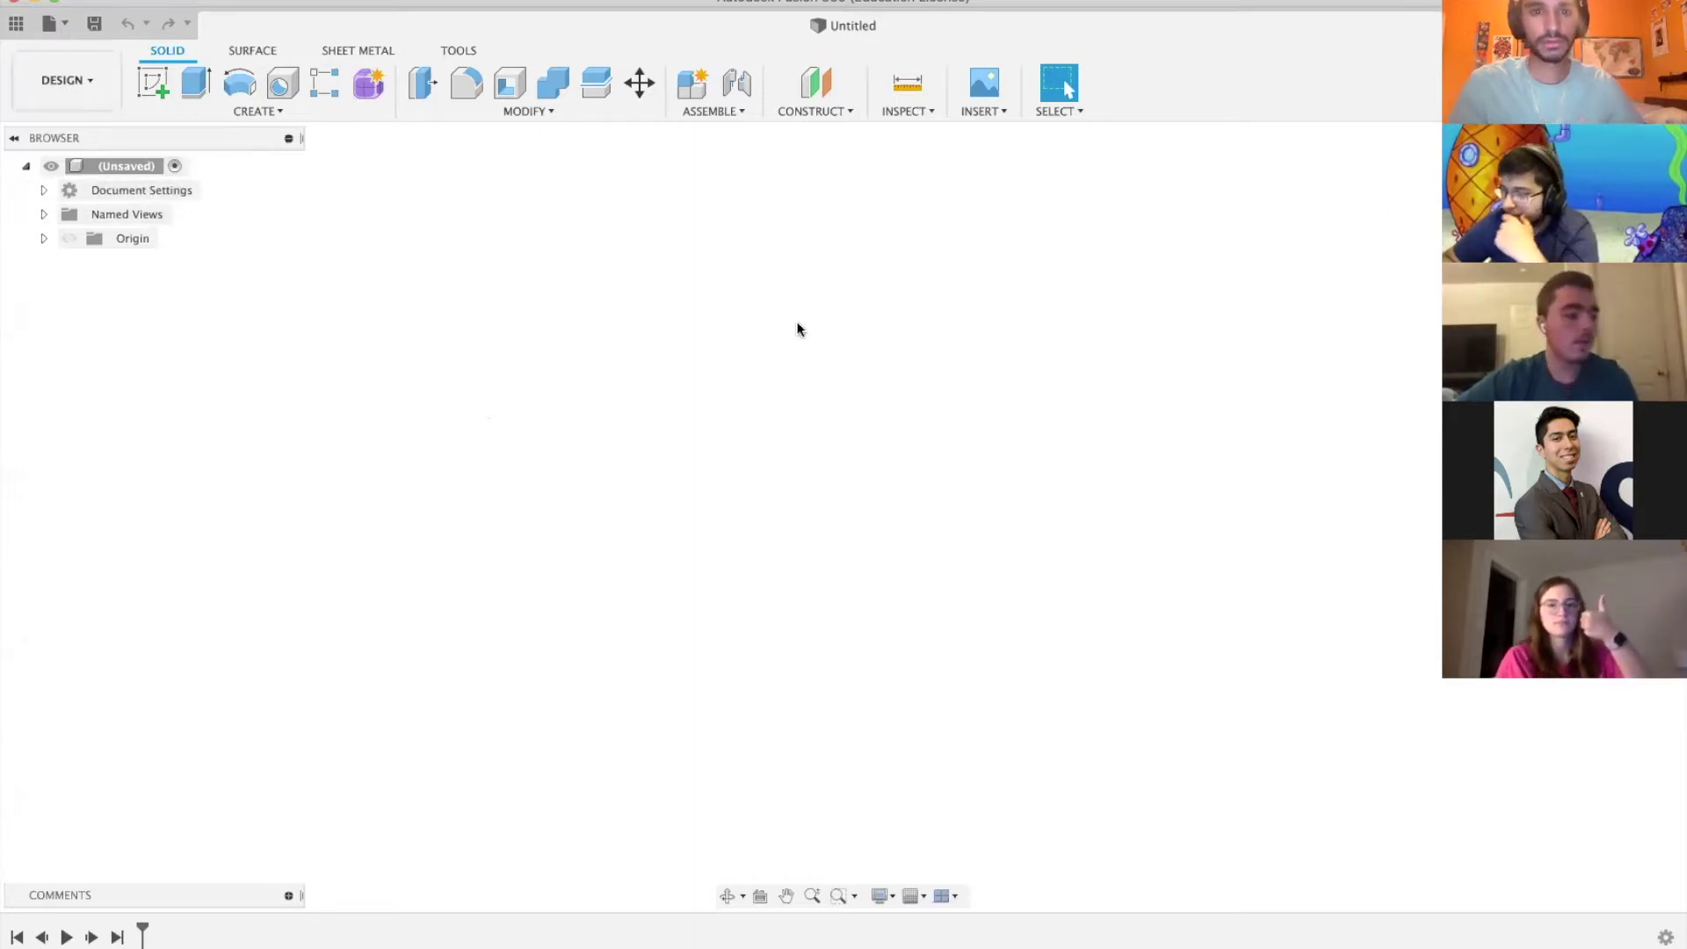
Step: Open the mesh file palm_right_new_supports.stl from the computer's Desktop
{"action": "left_click", "coordinate": [58, 24]}
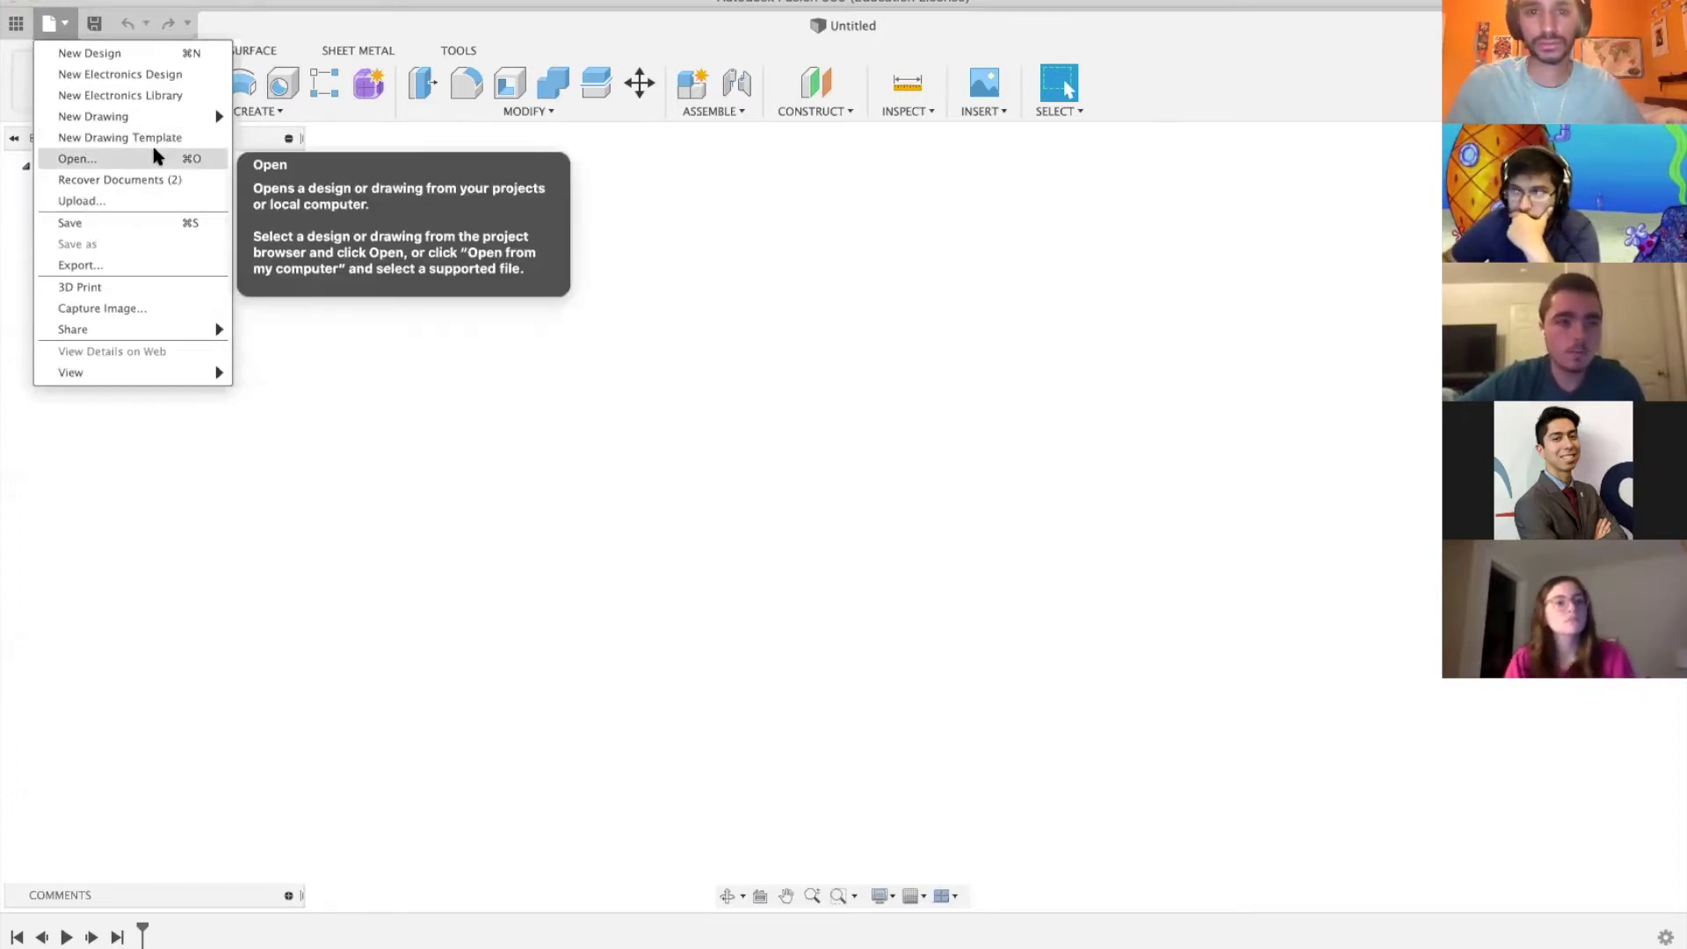
{"action": "left_click", "coordinate": [106, 158]}
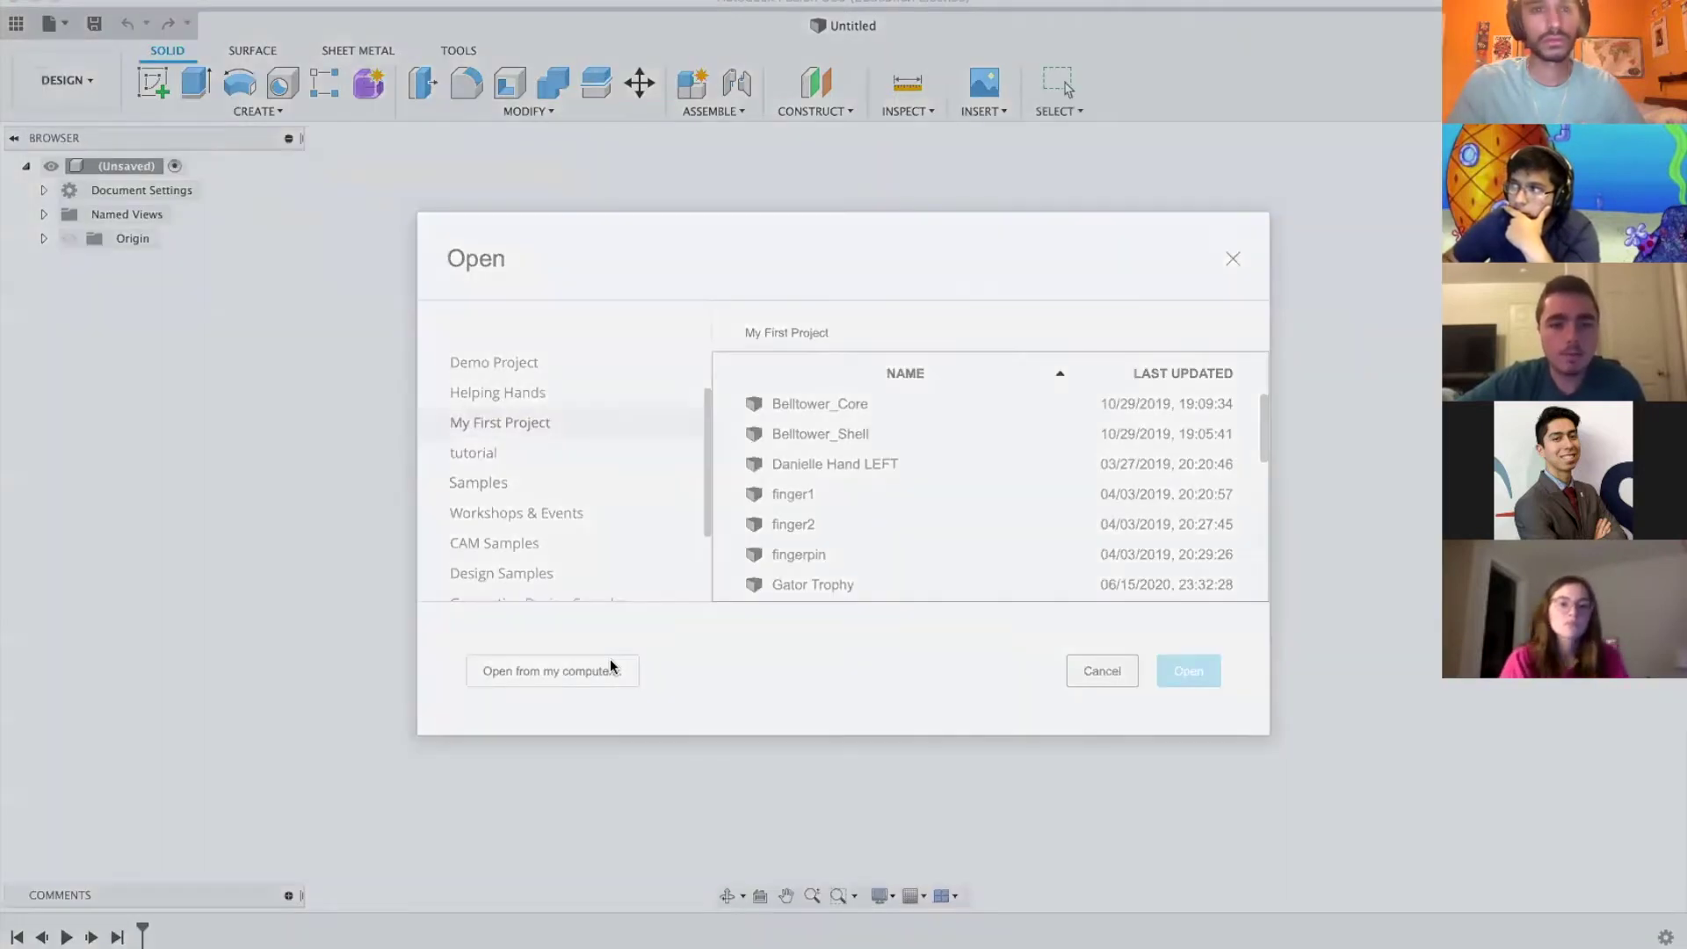
{"action": "left_click", "coordinate": [613, 667]}
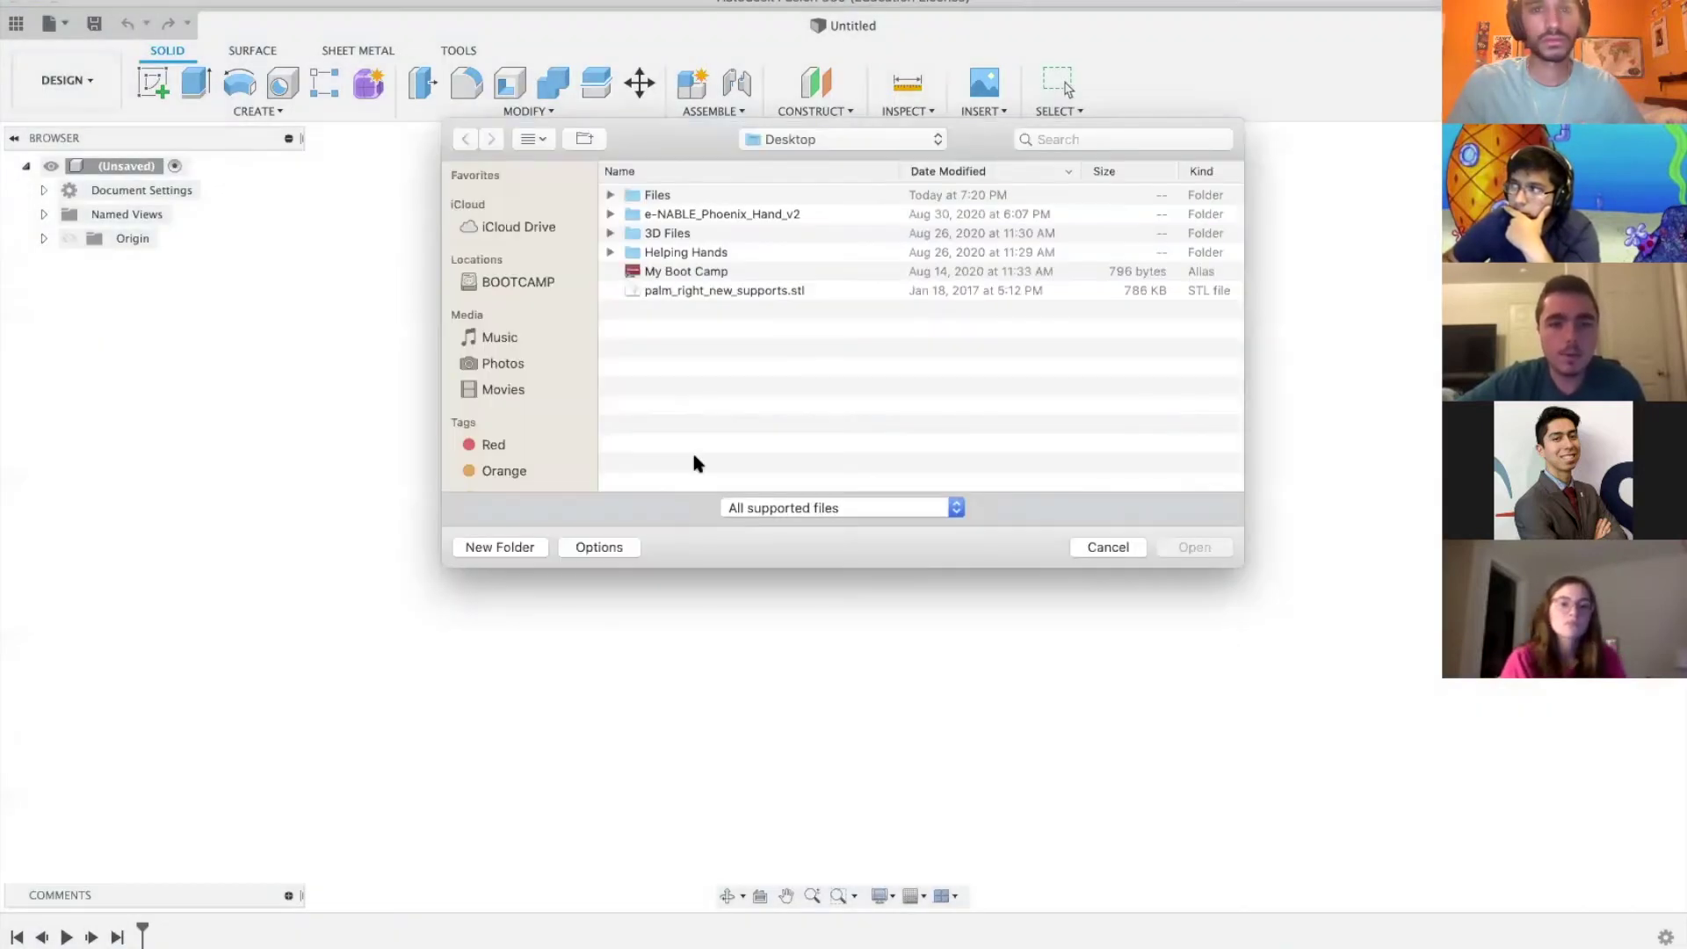
{"action": "left_click", "coordinate": [764, 292]}
{"action": "left_click", "coordinate": [1209, 548]}
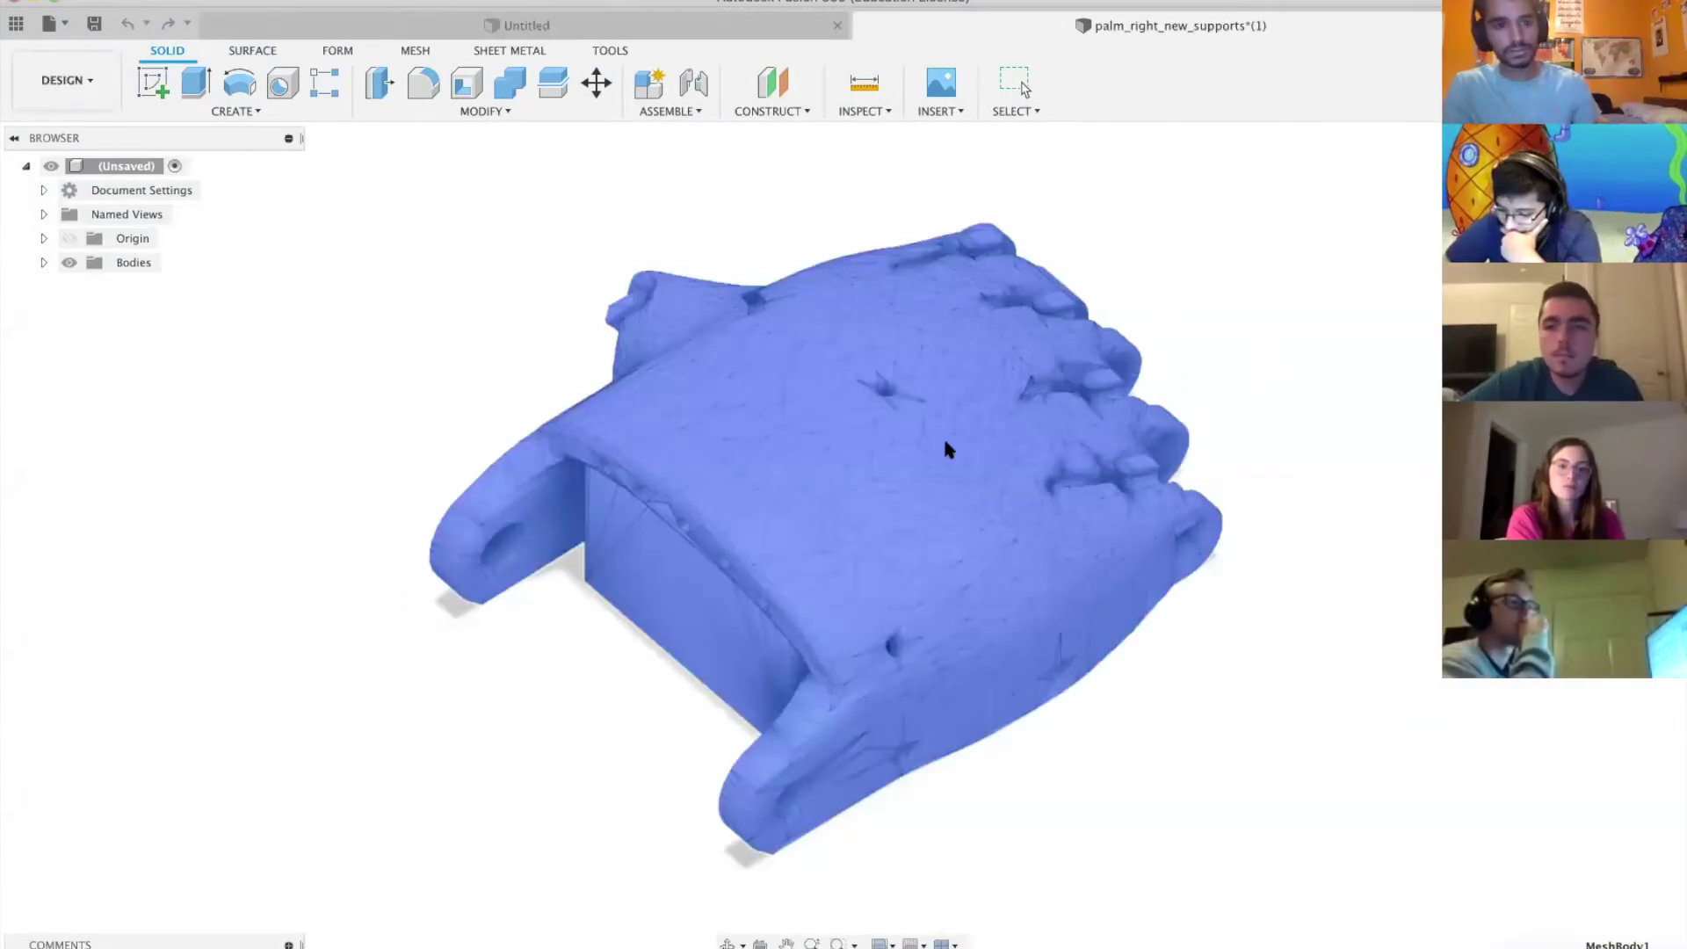
Step: Sketch a circle about 355 mm in diameter around the palm's thumb mount on the horizontal plane and finish the sketch
{"action": "middle_click_drag", "start_coordinate": [948, 447], "coordinate": [967, 387], "text": "shift"}
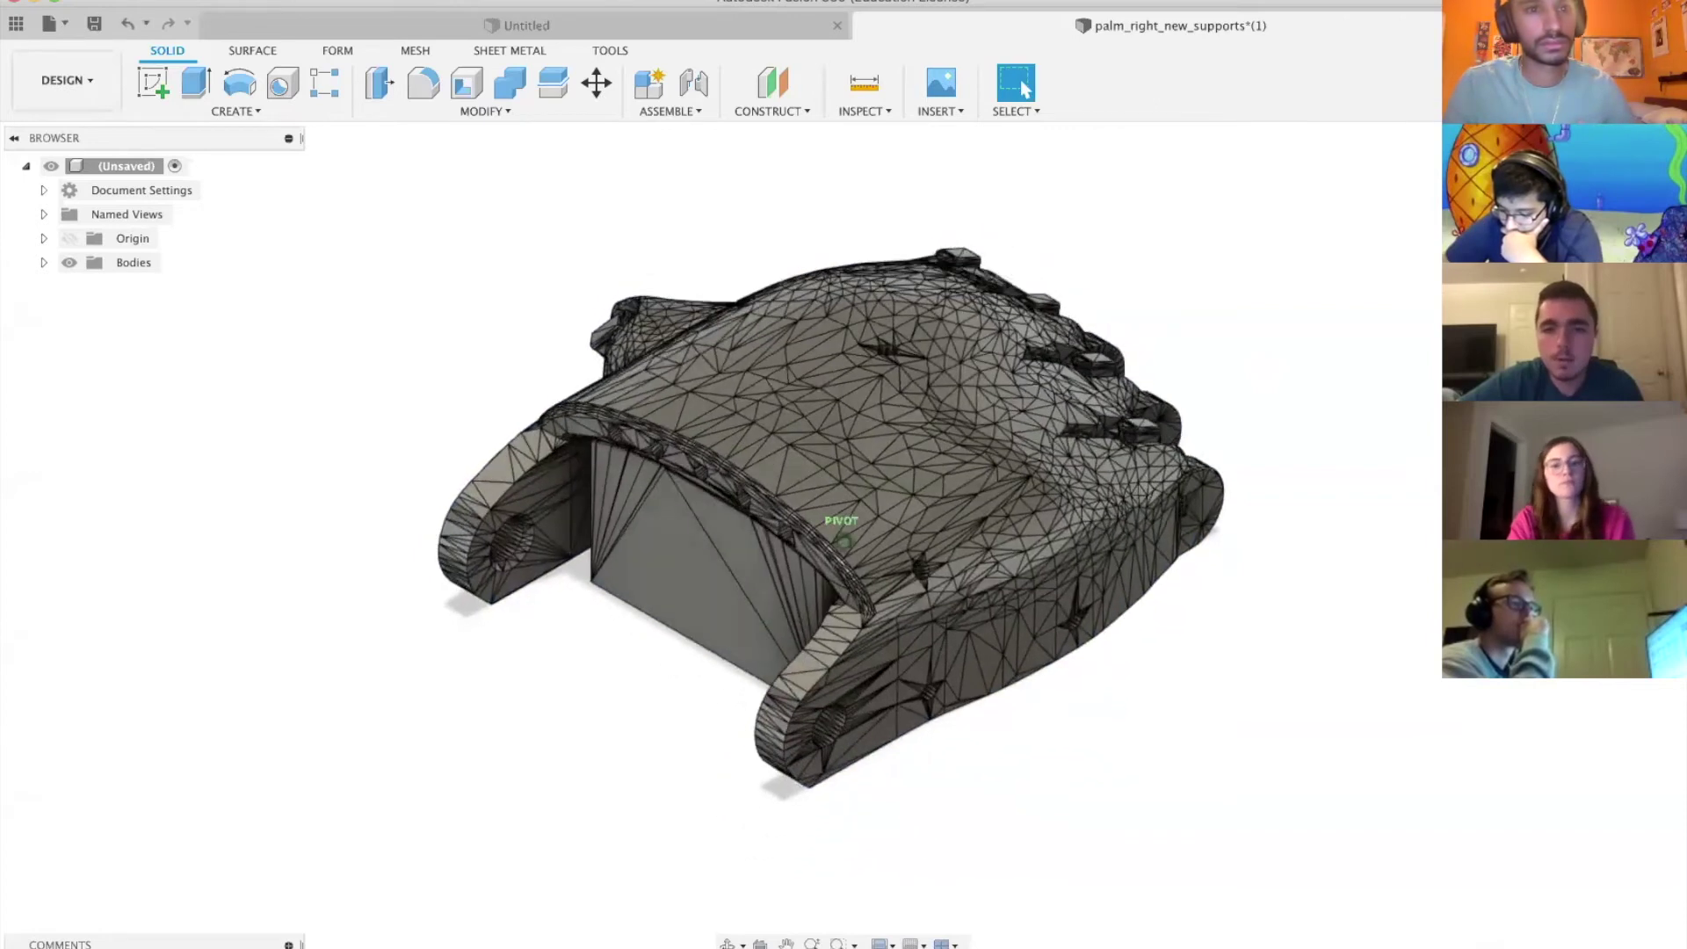
{"action": "mouse_move", "coordinate": [842, 488]}
{"action": "middle_mouse_down", "text": "shift"}
{"action": "mouse_move", "coordinate": [1055, 488]}
{"action": "mouse_move", "coordinate": [1358, 356]}
{"action": "mouse_move", "coordinate": [1388, 266]}
{"action": "mouse_move", "coordinate": [1363, 282]}
{"action": "middle_mouse_up", "text": "shift"}
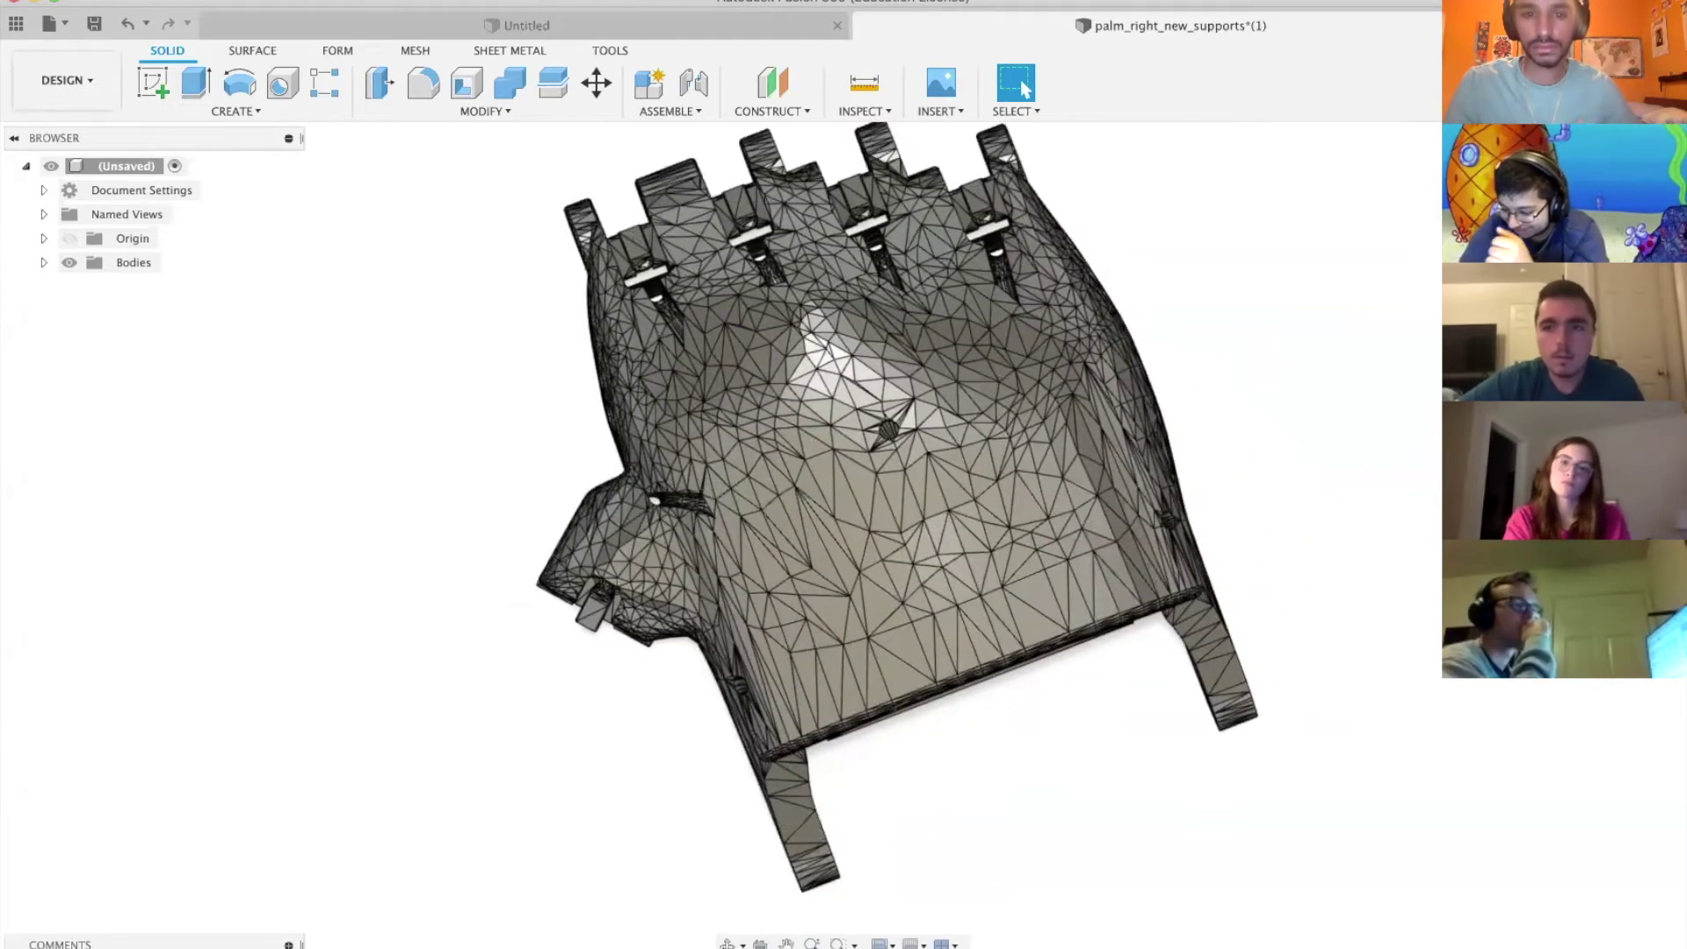
{"action": "middle_click_drag", "start_coordinate": [843, 527], "coordinate": [826, 377], "text": "shift"}
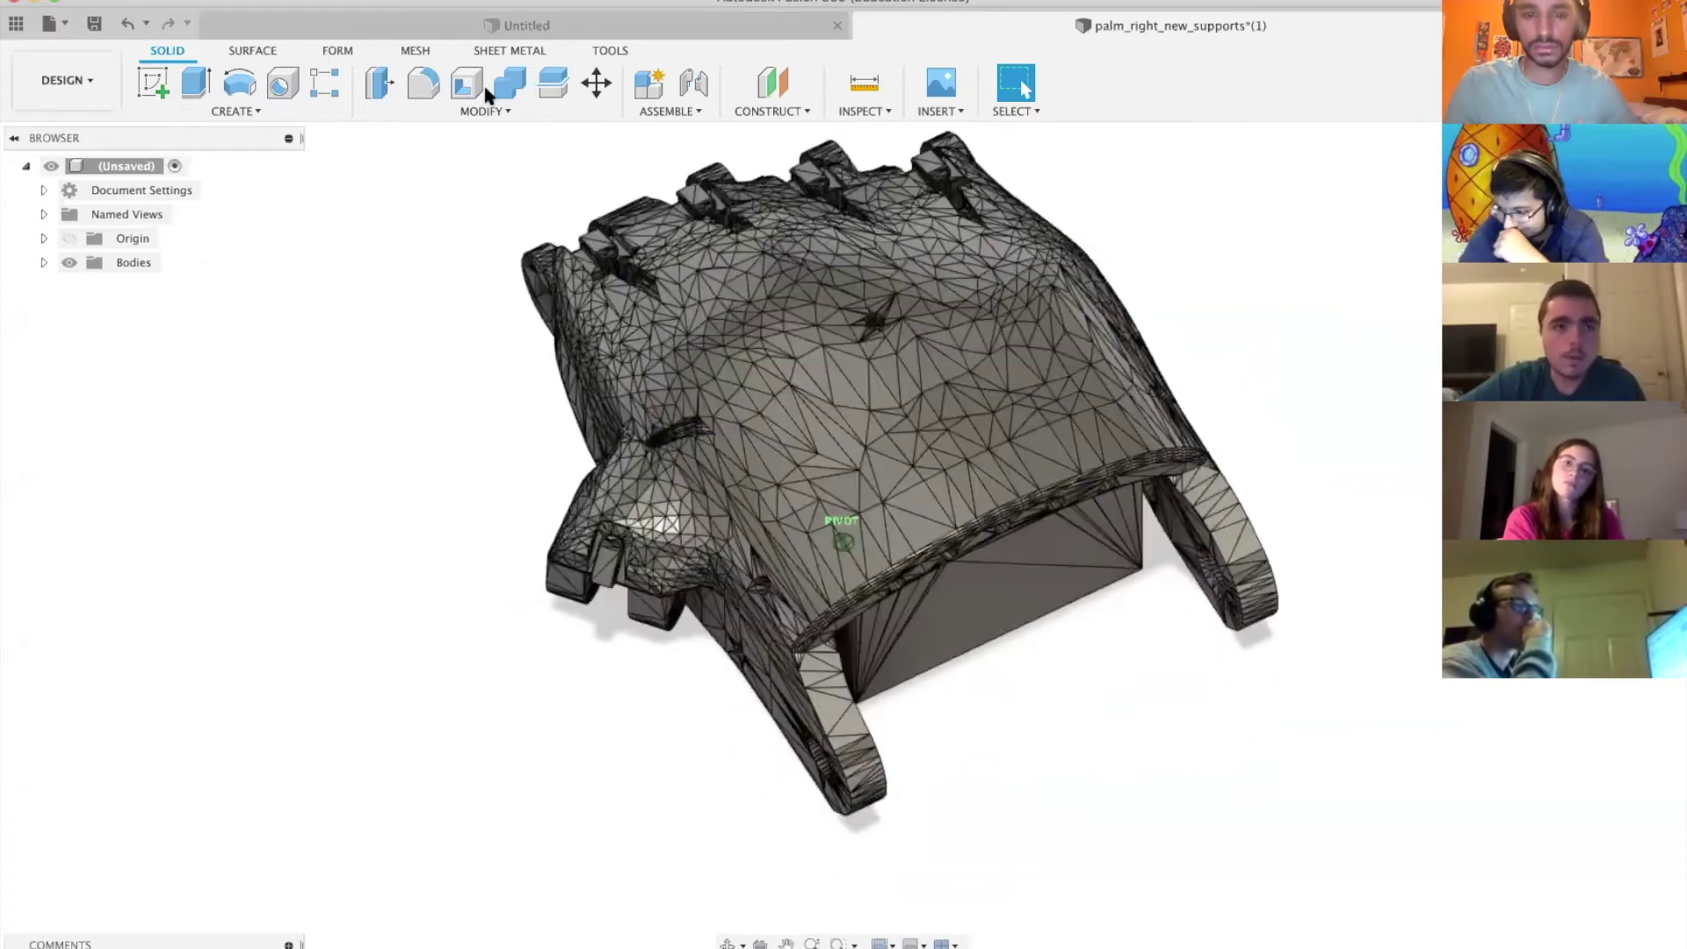
{"action": "left_click", "coordinate": [151, 85]}
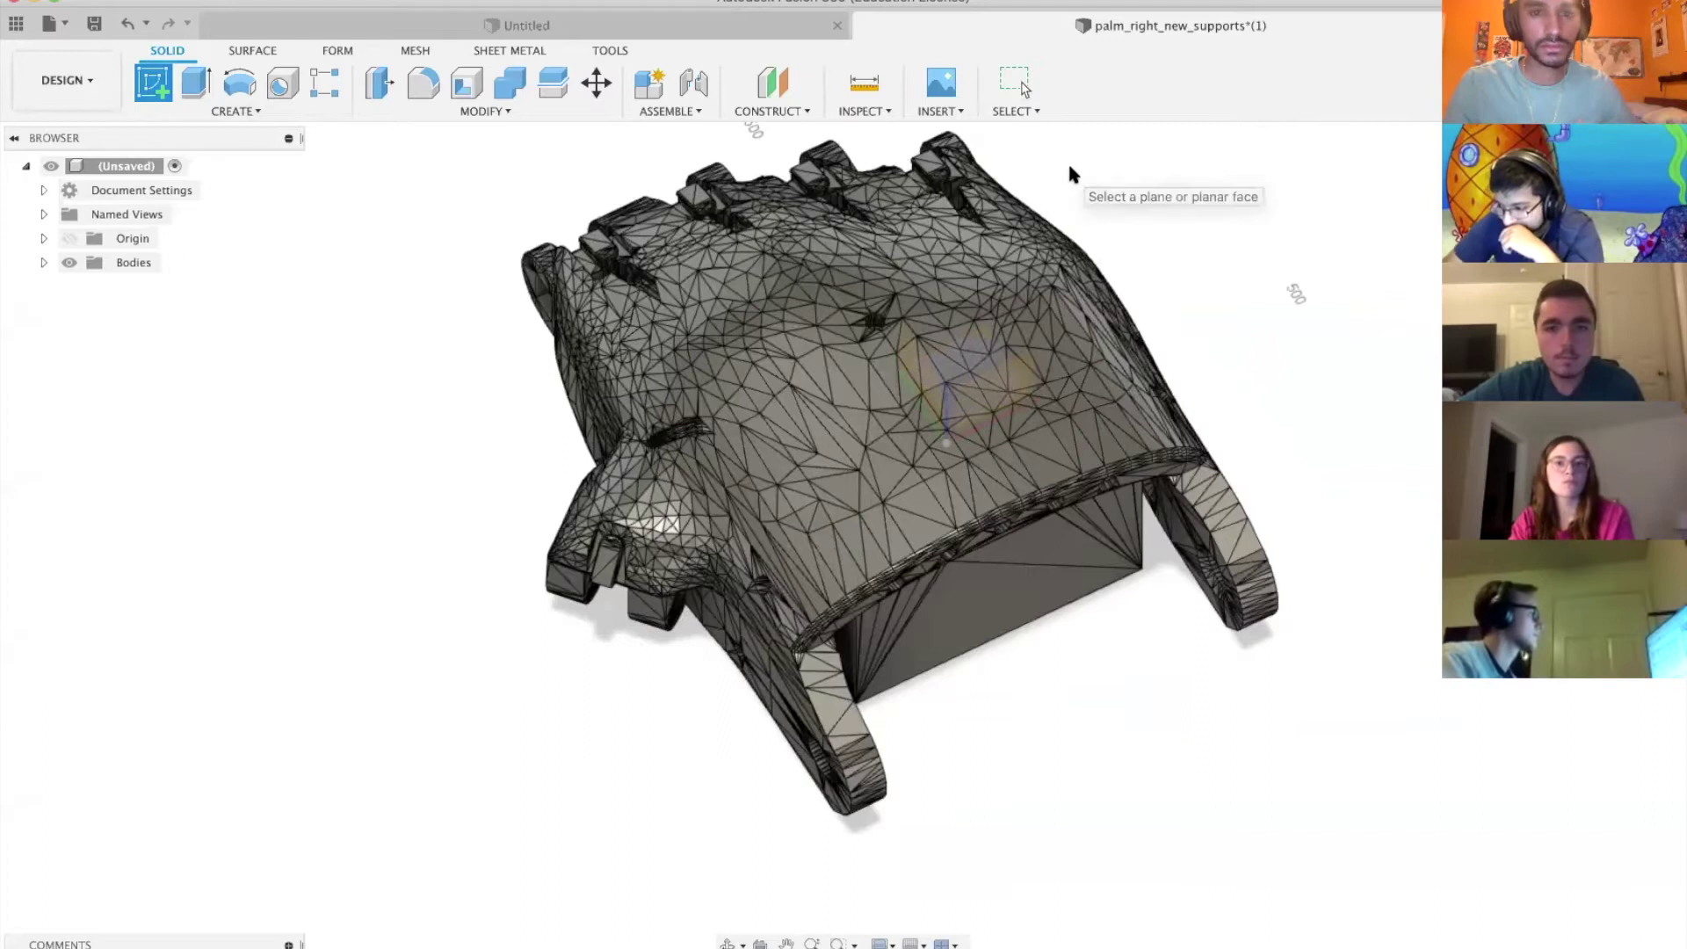
{"action": "left_click", "coordinate": [1226, 488]}
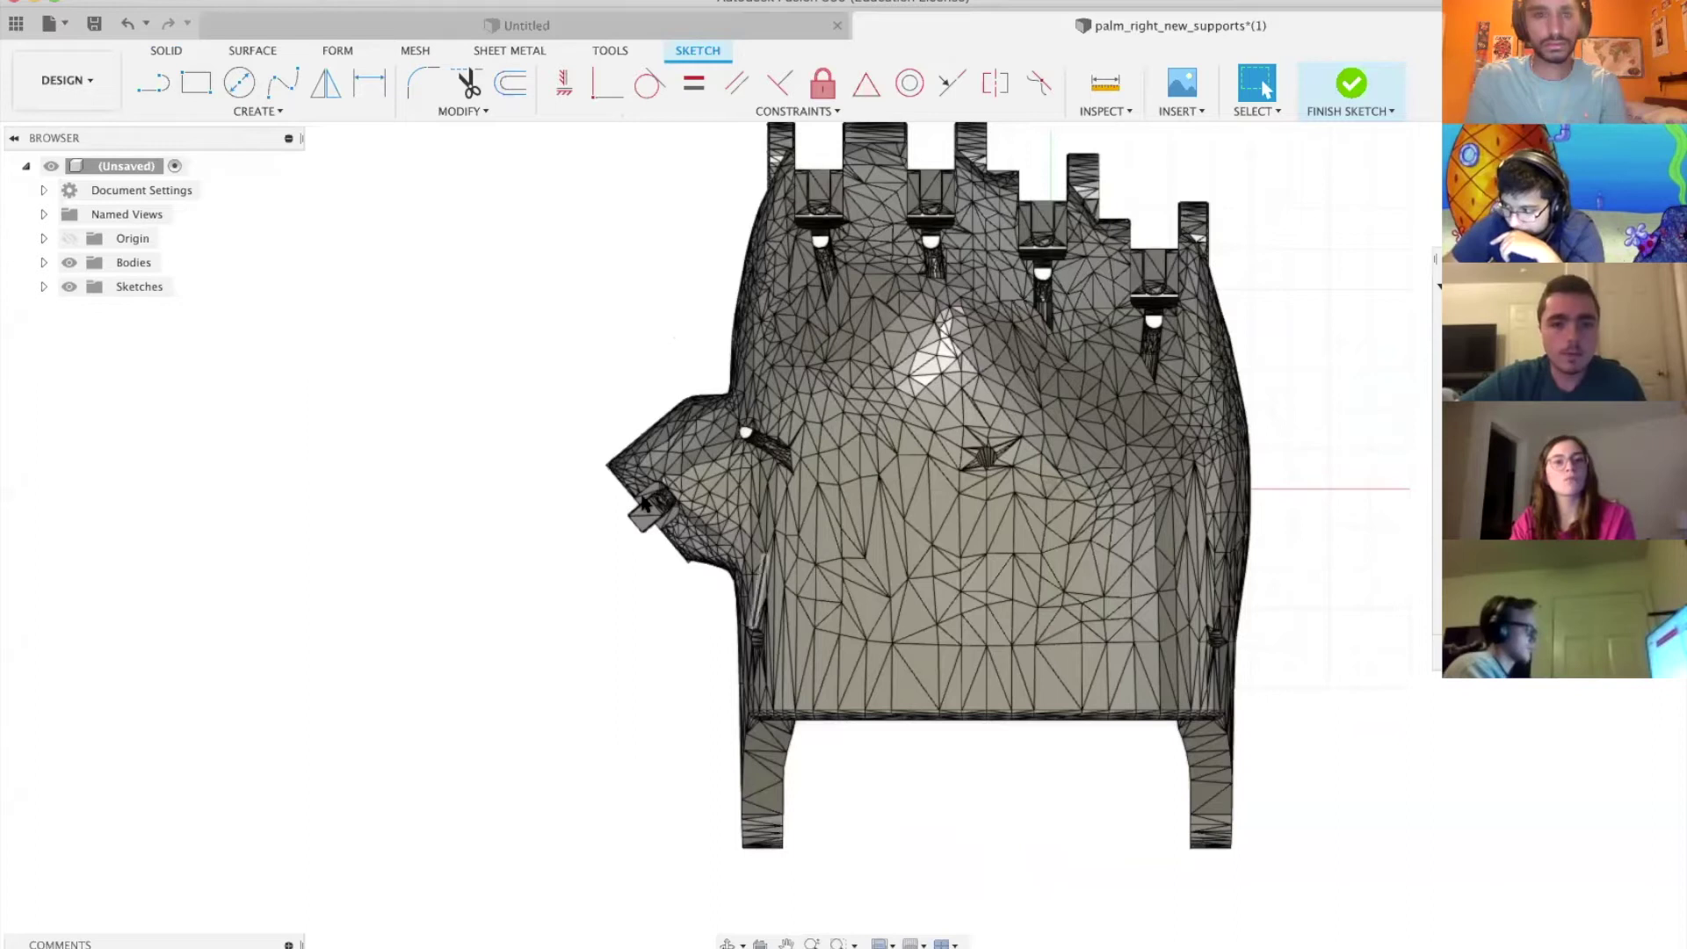
{"action": "left_click", "coordinate": [239, 85]}
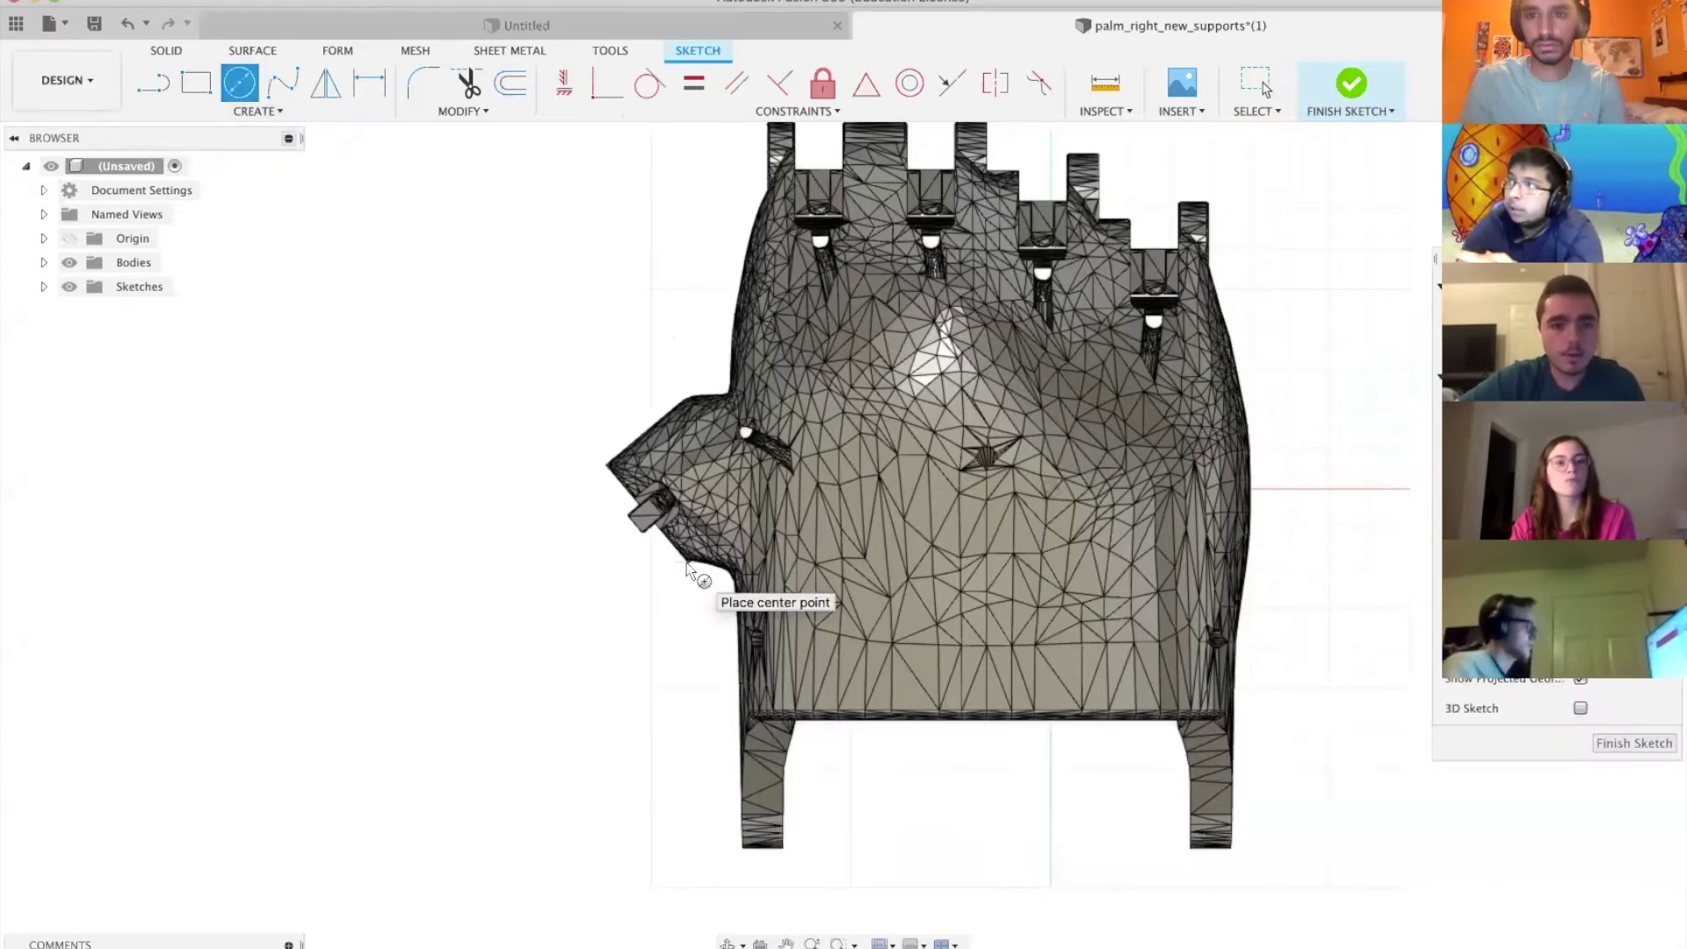
{"action": "left_click", "coordinate": [739, 473]}
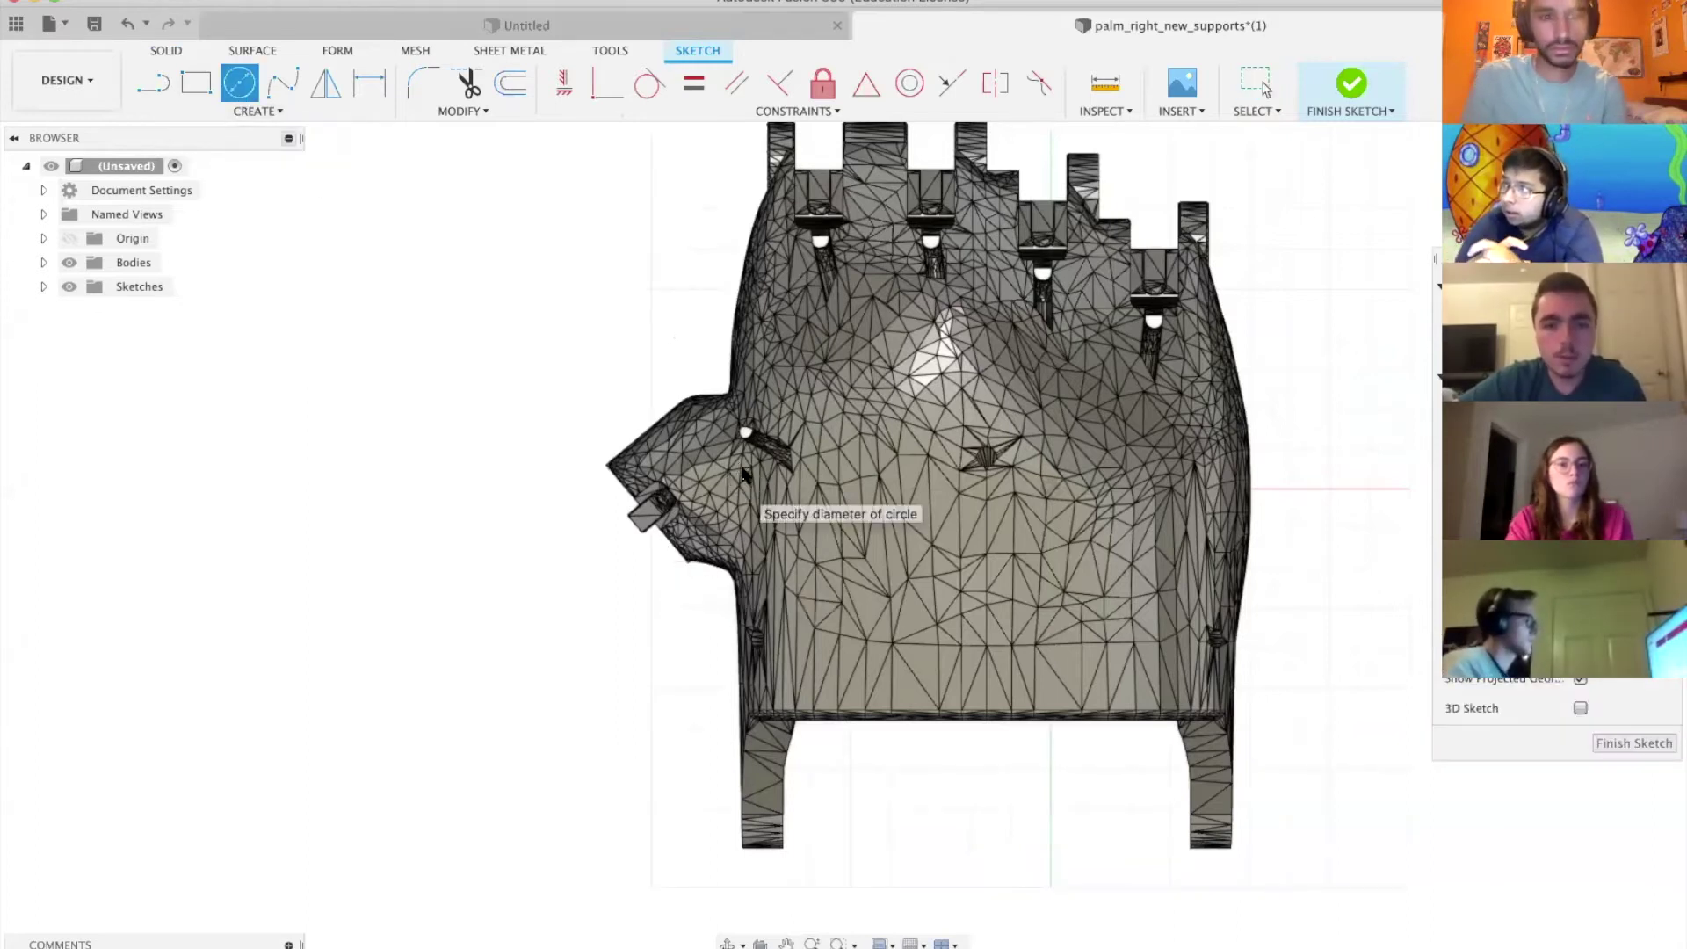
{"action": "left_click", "coordinate": [861, 422]}
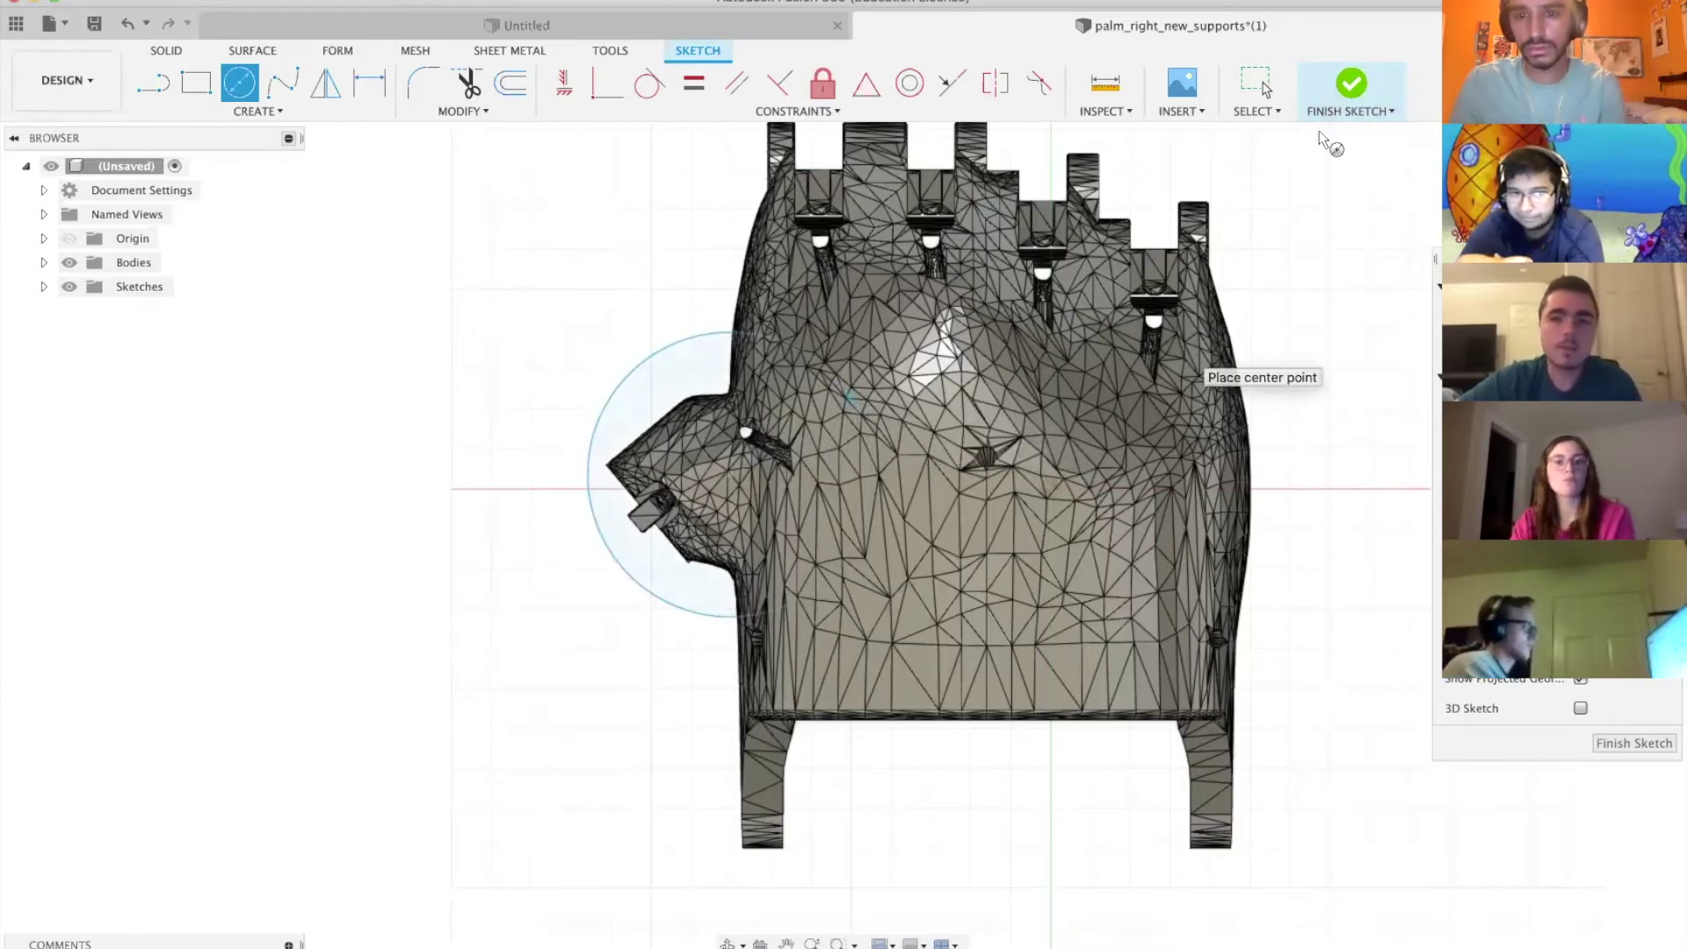
{"action": "middle_click_drag", "start_coordinate": [1173, 425], "coordinate": [271, 19], "text": "shift"}
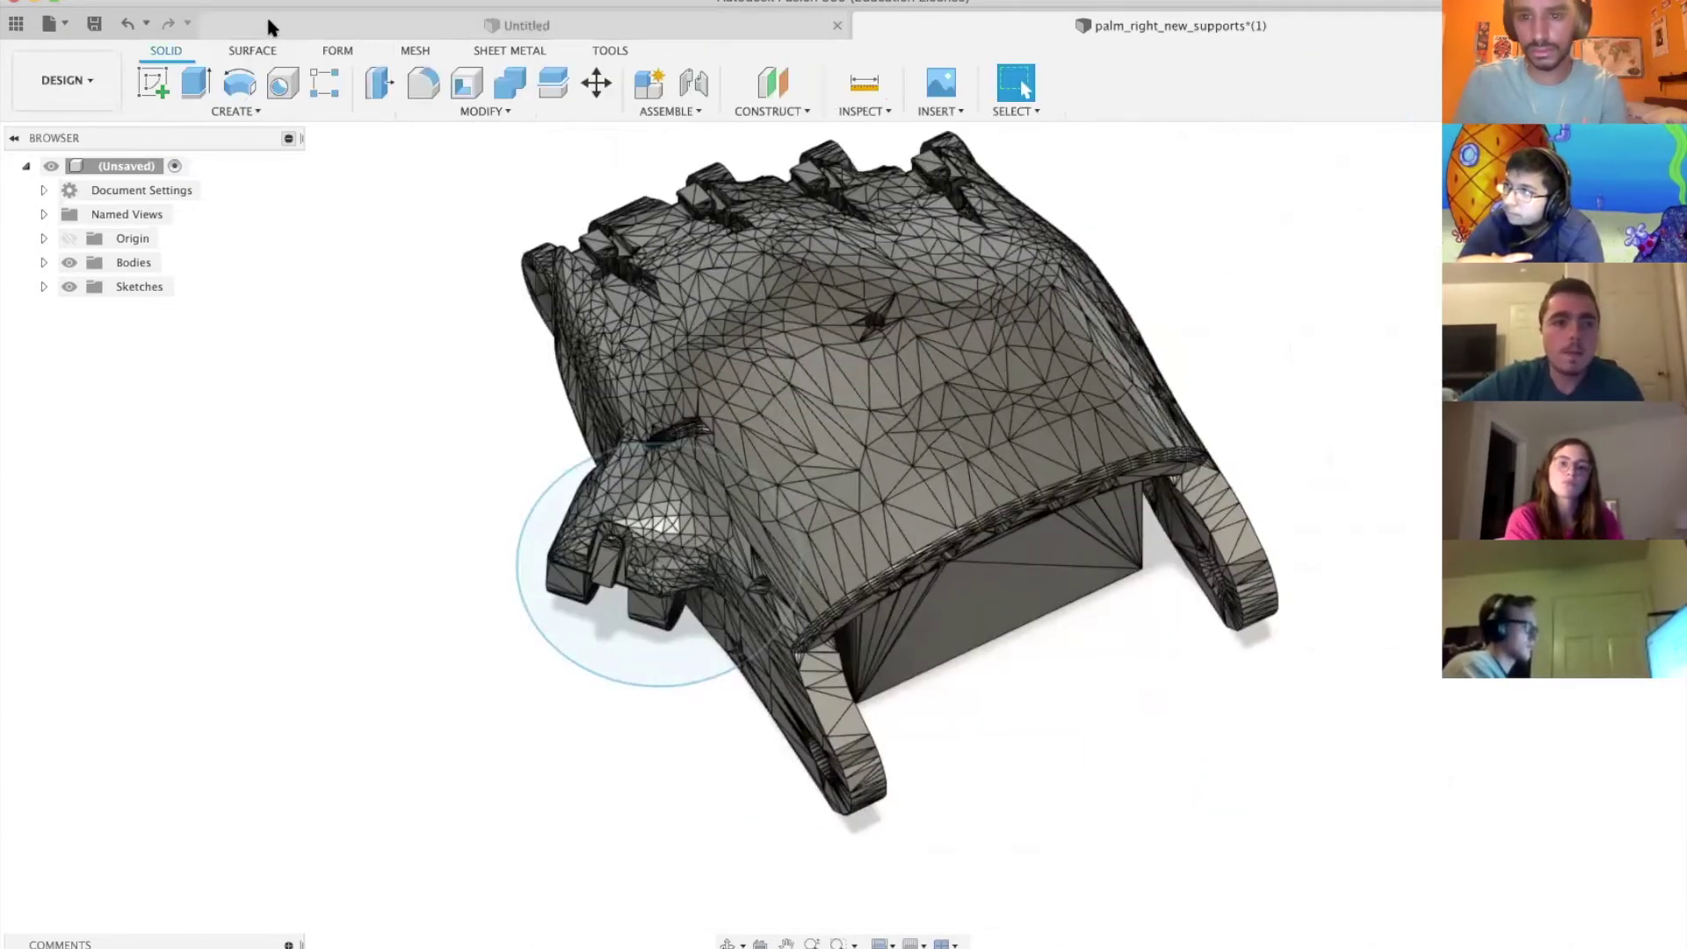
Step: Extrude the circle 500 mm upward as a cut to remove the thumb mount from the palm
{"action": "left_click", "coordinate": [172, 72]}
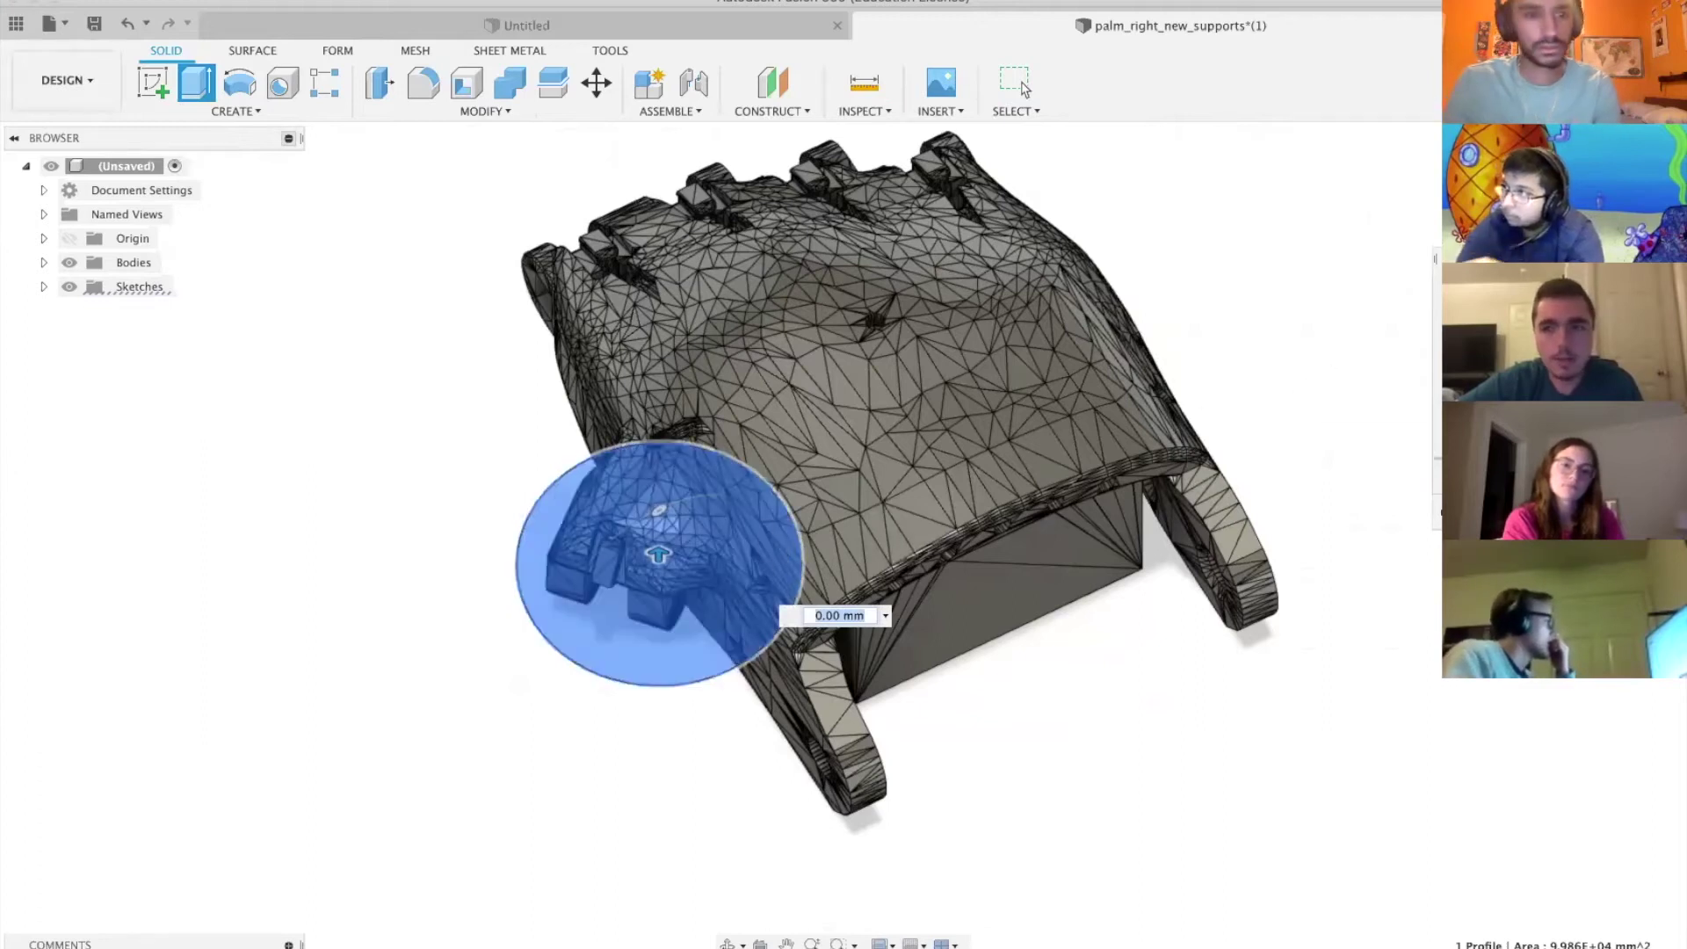
{"action": "left_click_drag", "start_coordinate": [1600, 219], "coordinate": [1617, 154]}
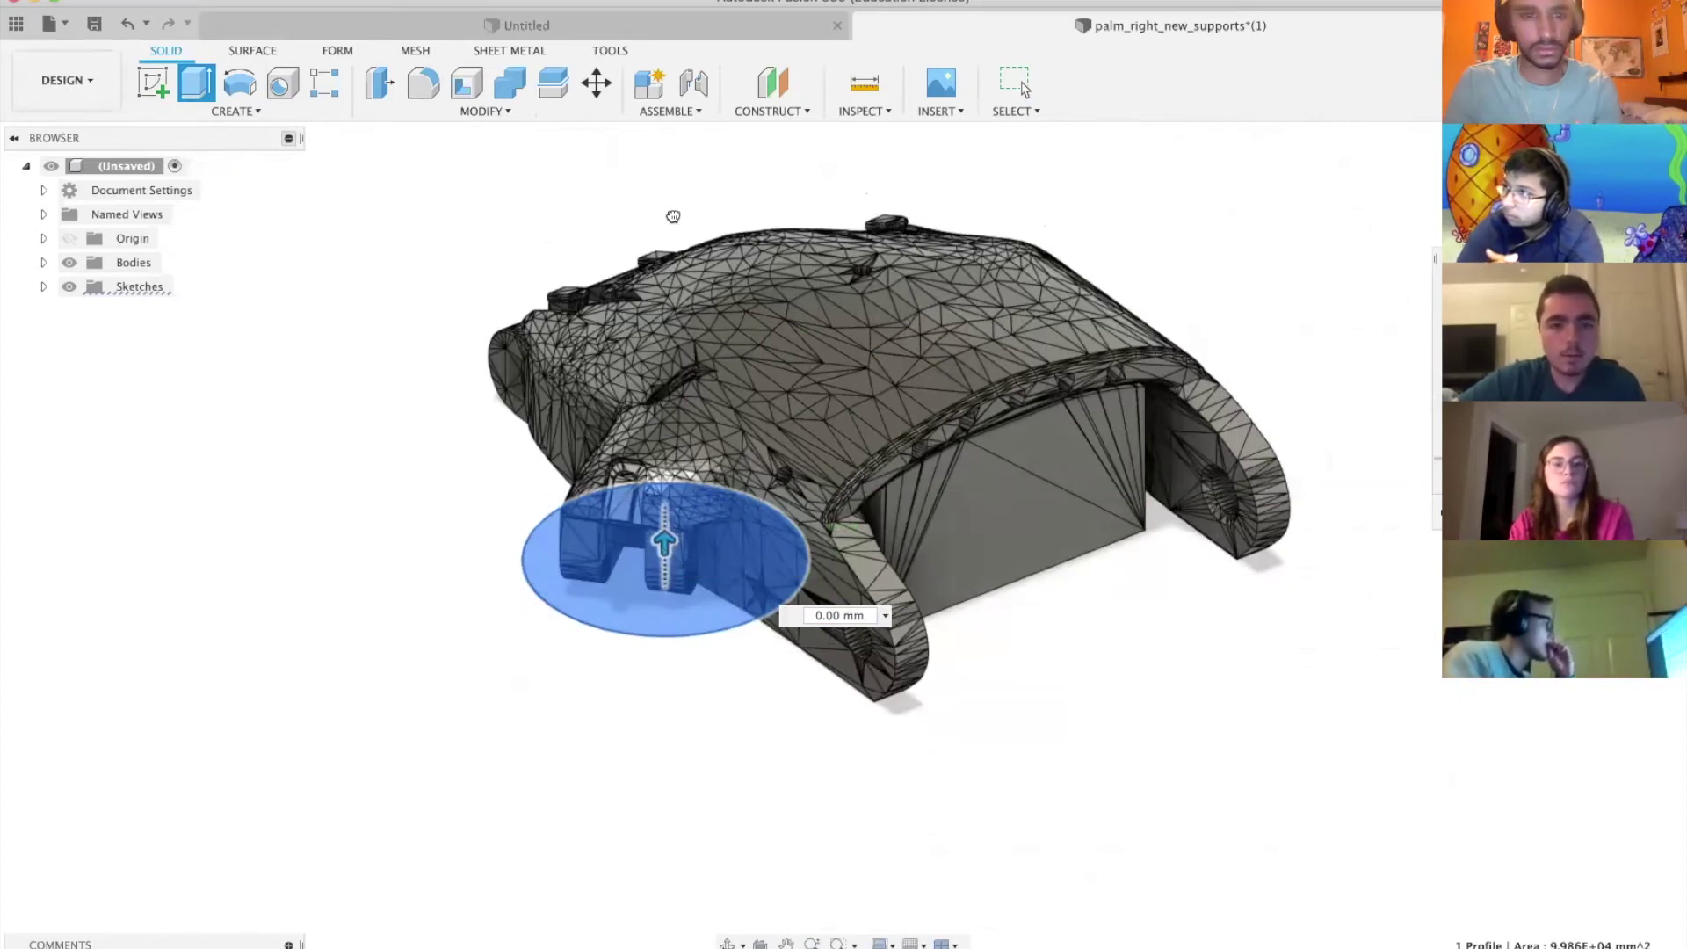
{"action": "left_click_drag", "start_coordinate": [667, 194], "coordinate": [667, 199]}
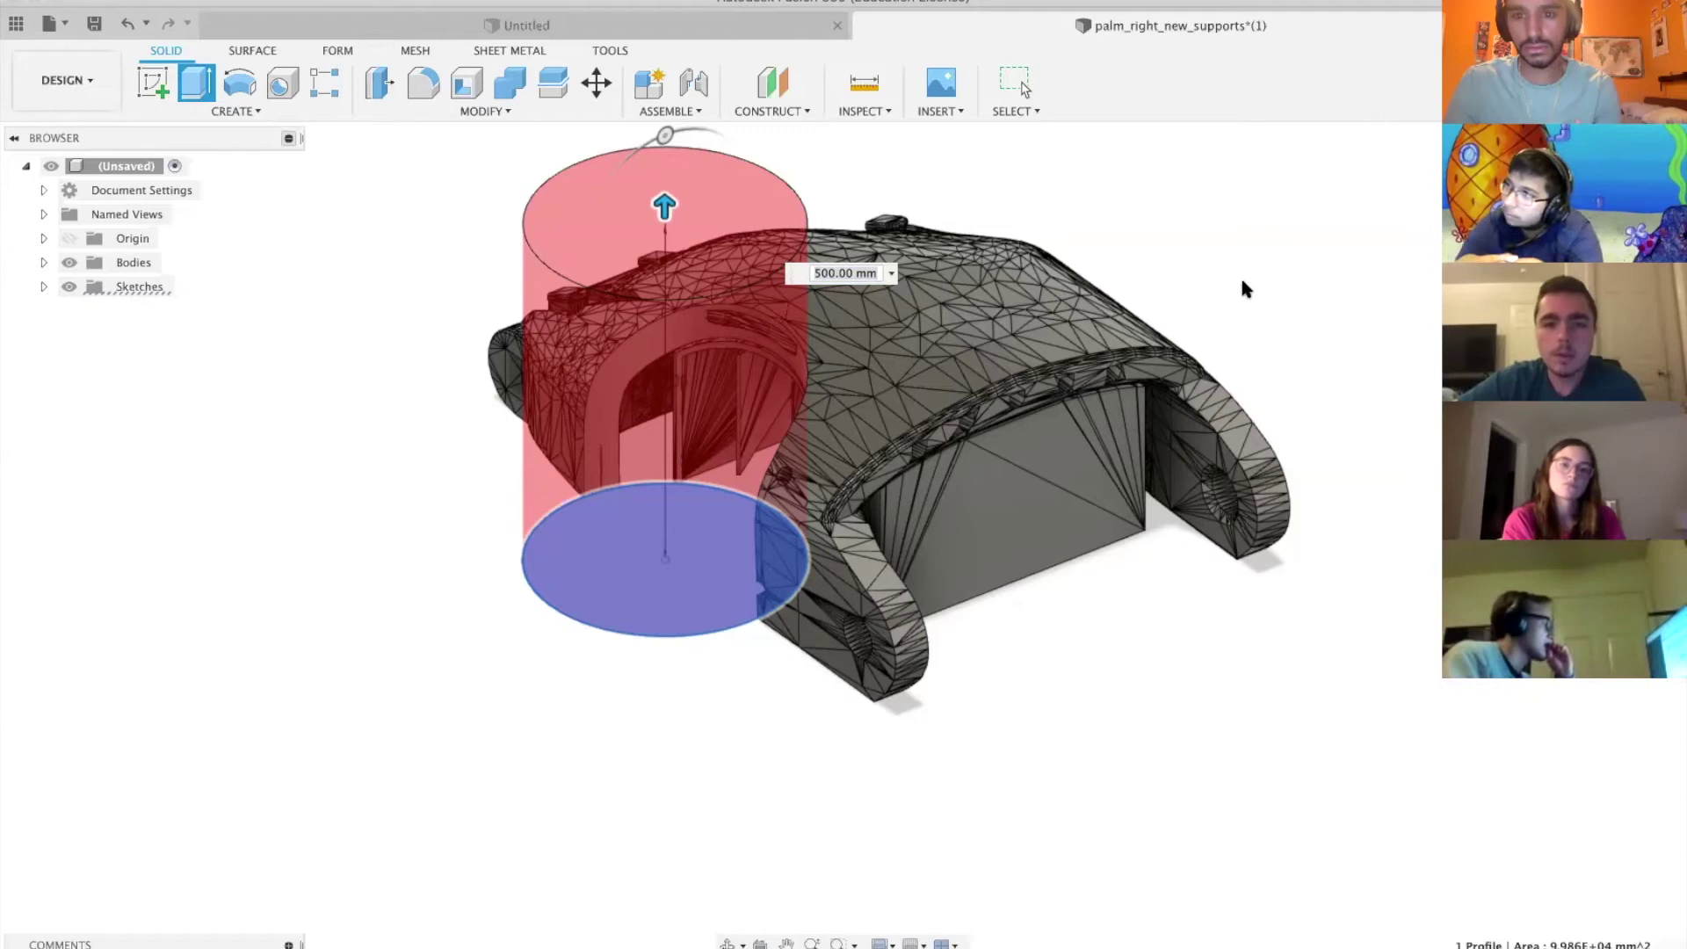
{"action": "key", "text": "Return"}
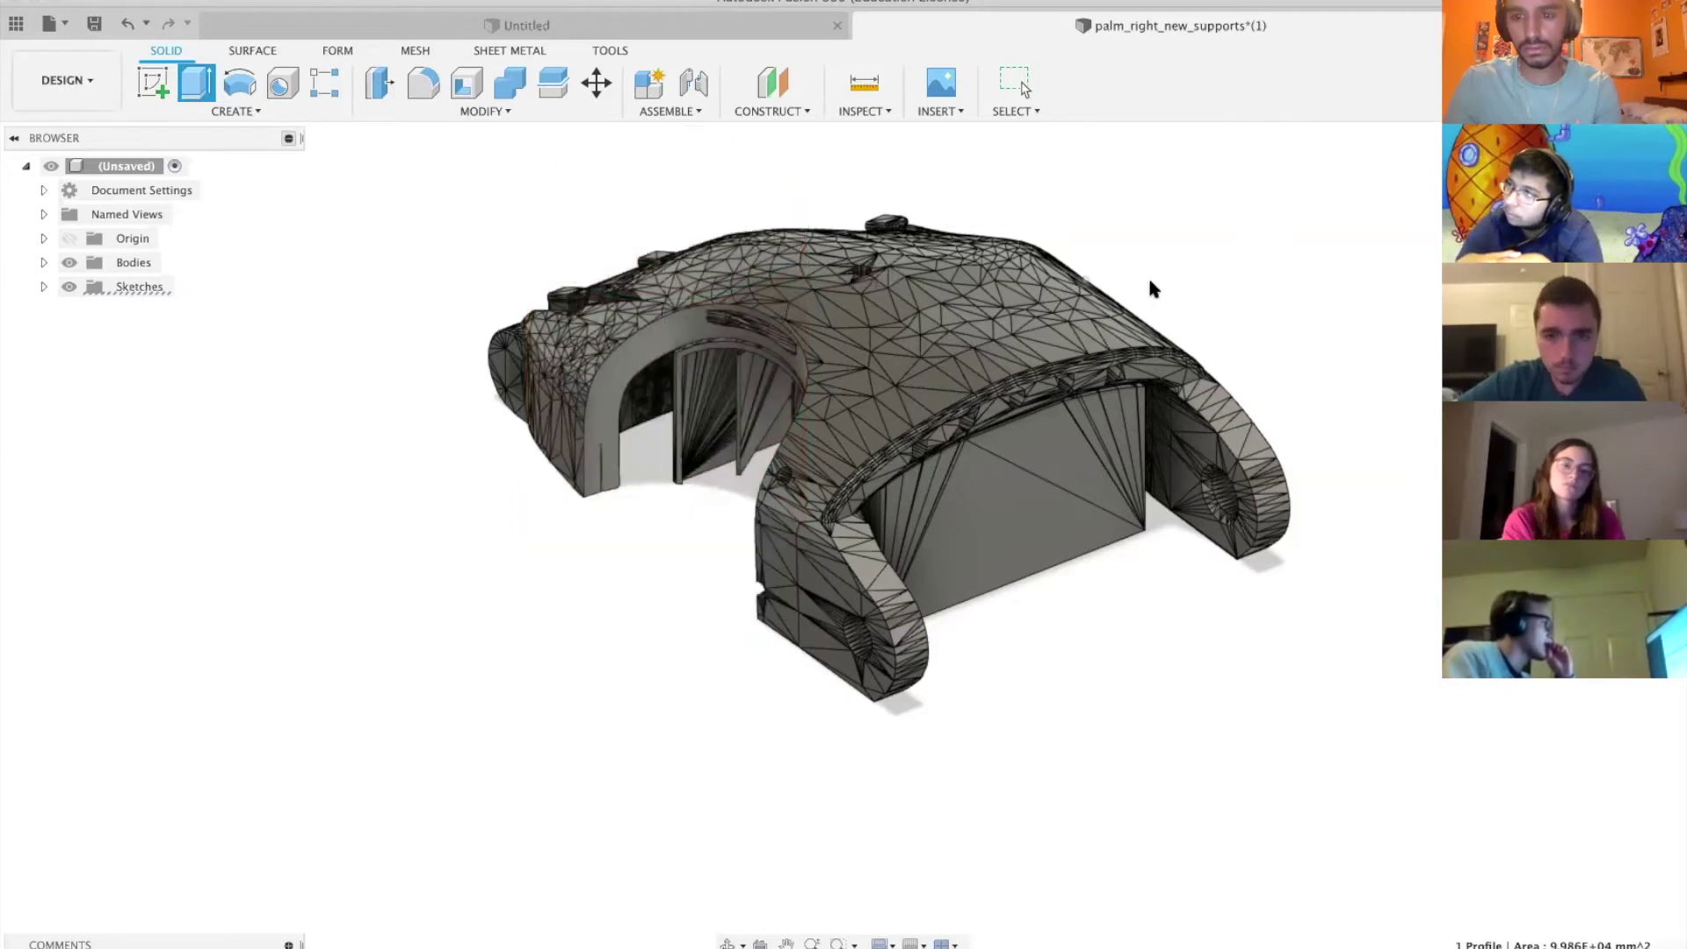
Step: Export the trimmed palm body through 3D Print as new_palm.stl on the Desktop
{"action": "mouse_move", "coordinate": [1170, 275]}
{"action": "middle_mouse_down", "text": "shift"}
{"action": "mouse_move", "coordinate": [1143, 318]}
{"action": "mouse_move", "coordinate": [1153, 431]}
{"action": "mouse_move", "coordinate": [1147, 413]}
{"action": "mouse_move", "coordinate": [1107, 421]}
{"action": "mouse_move", "coordinate": [984, 326]}
{"action": "mouse_move", "coordinate": [1230, 343]}
{"action": "middle_mouse_up", "text": "shift"}
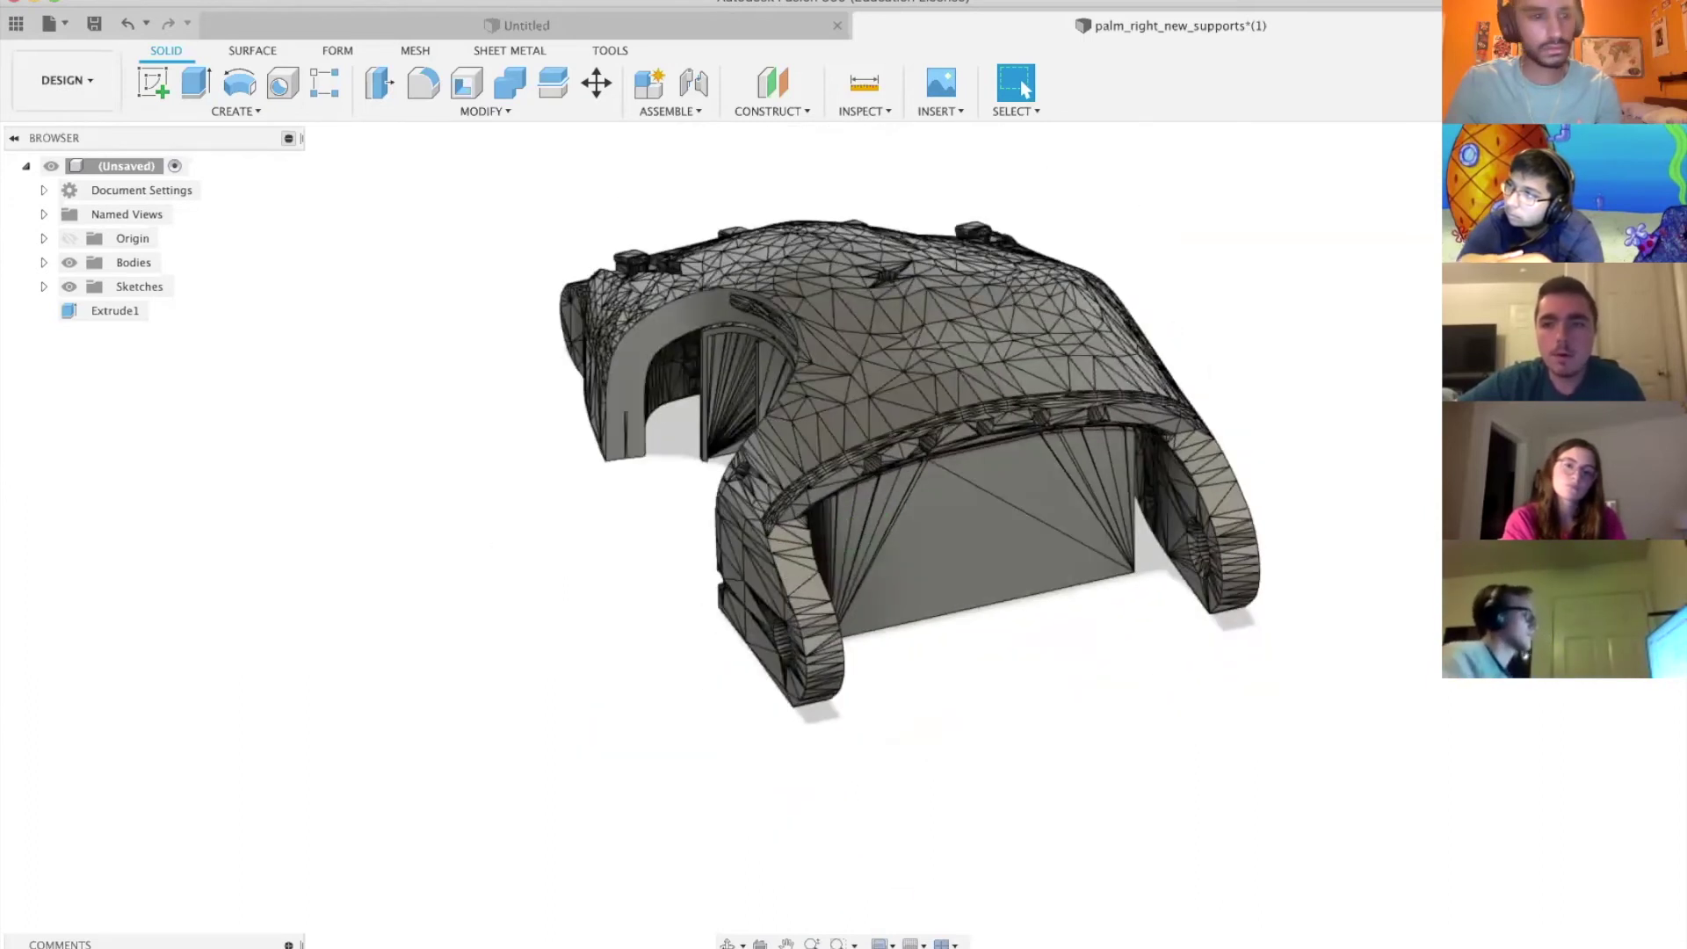
{"action": "middle_click_drag", "start_coordinate": [1033, 396], "coordinate": [1422, 268], "text": "shift"}
{"action": "scroll", "coordinate": [1420, 261], "scroll_direction": "up", "scroll_amount": 2}
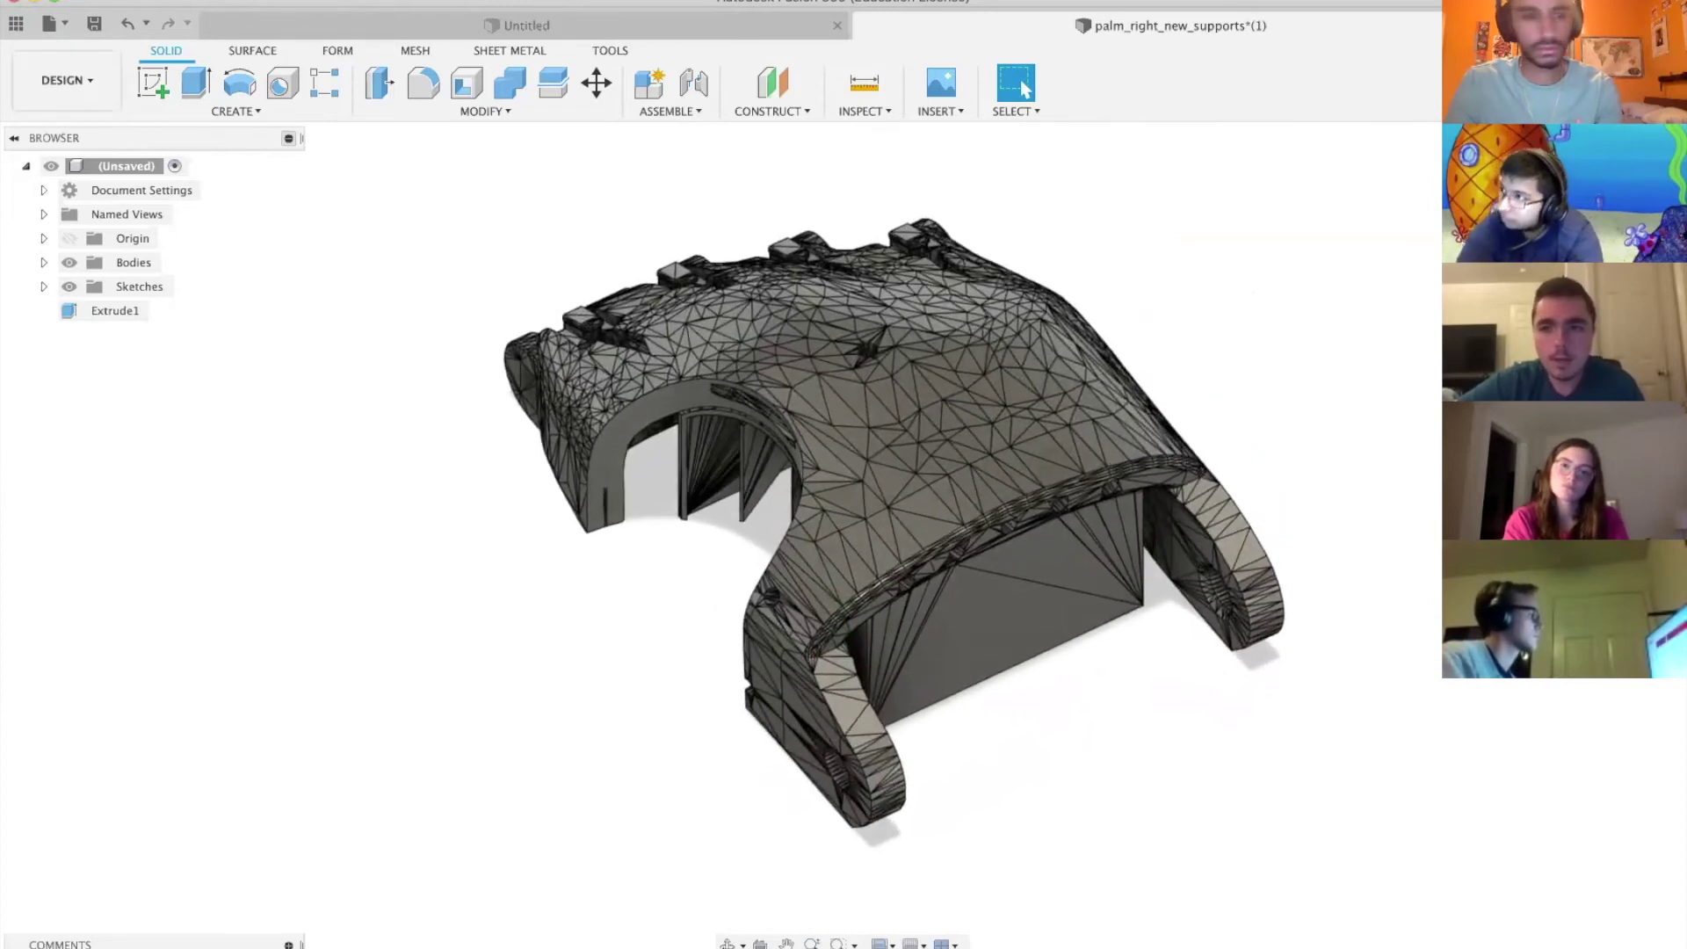
{"action": "middle_click_drag", "start_coordinate": [734, 352], "coordinate": [730, 306], "text": "shift"}
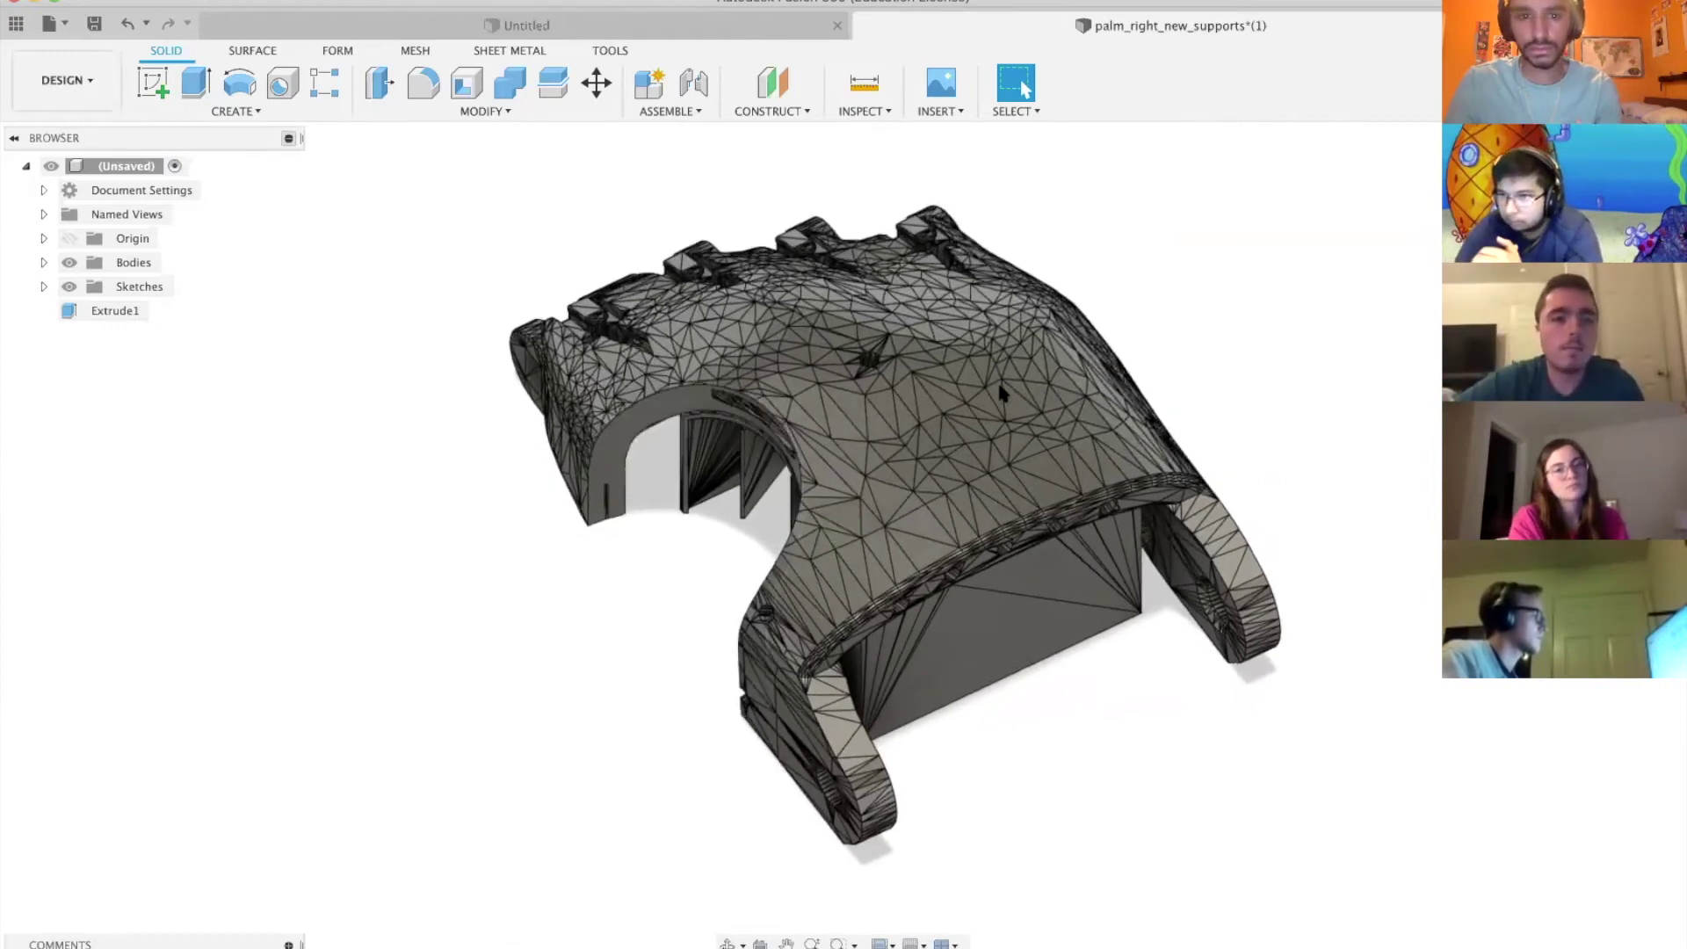
{"action": "mouse_move", "coordinate": [842, 538]}
{"action": "middle_mouse_down", "text": "shift"}
{"action": "mouse_move", "coordinate": [533, 216]}
{"action": "mouse_move", "coordinate": [125, 119]}
{"action": "middle_mouse_up", "text": "shift"}
{"action": "left_click", "coordinate": [50, 24]}
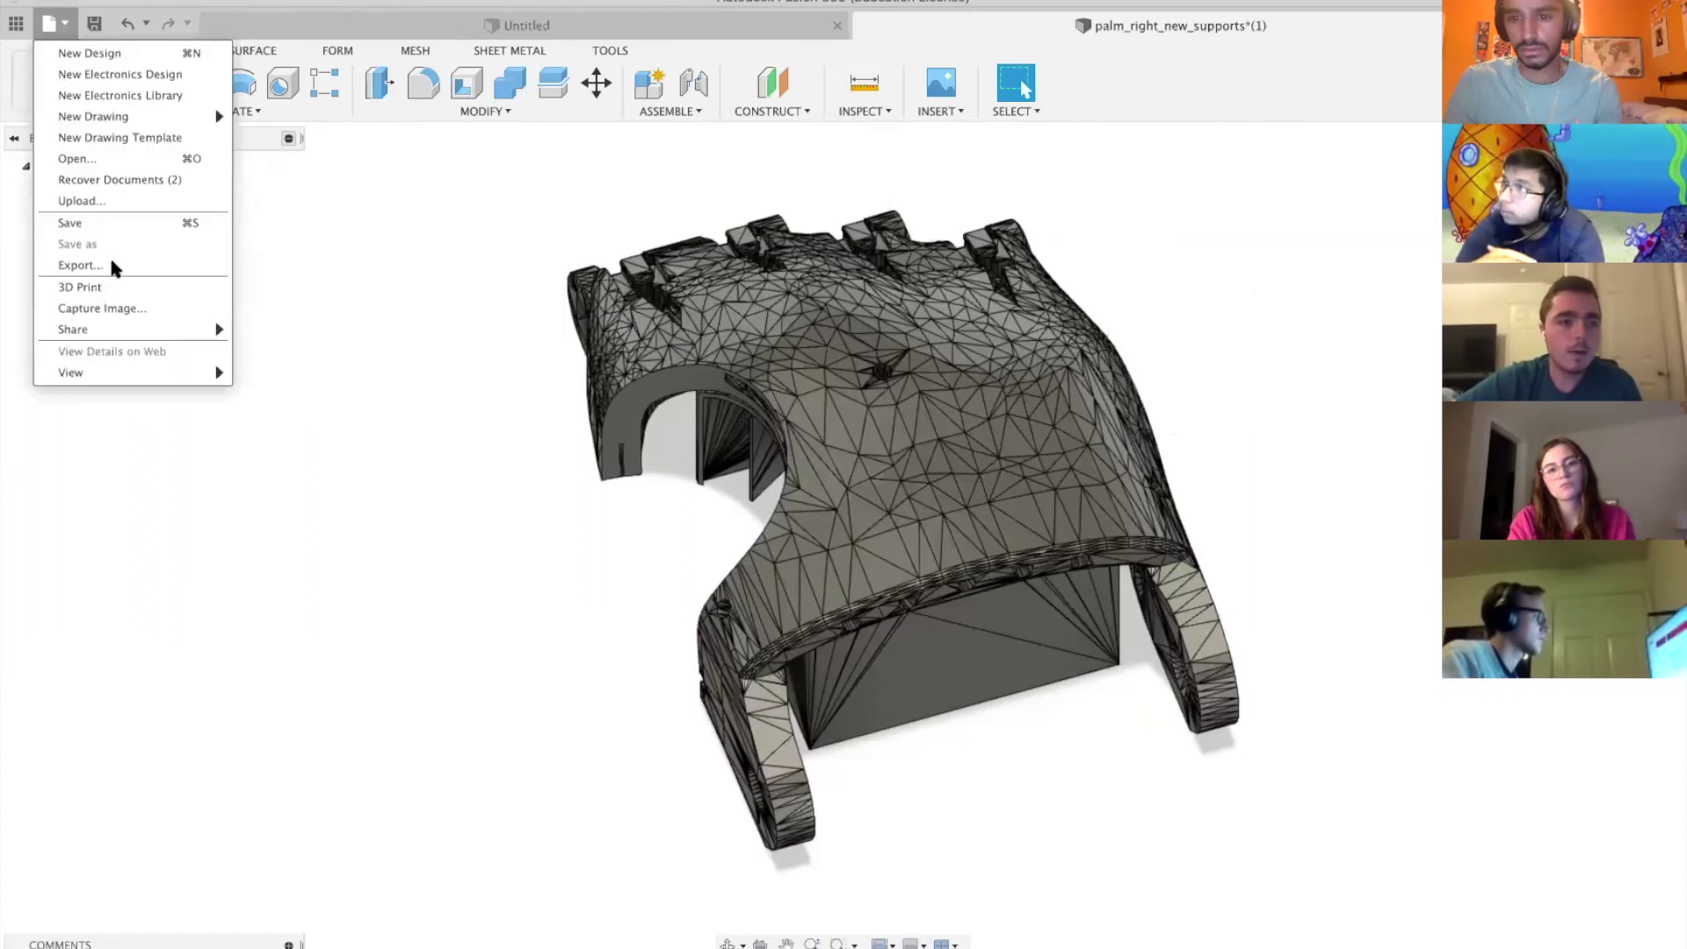
{"action": "left_click", "coordinate": [79, 287]}
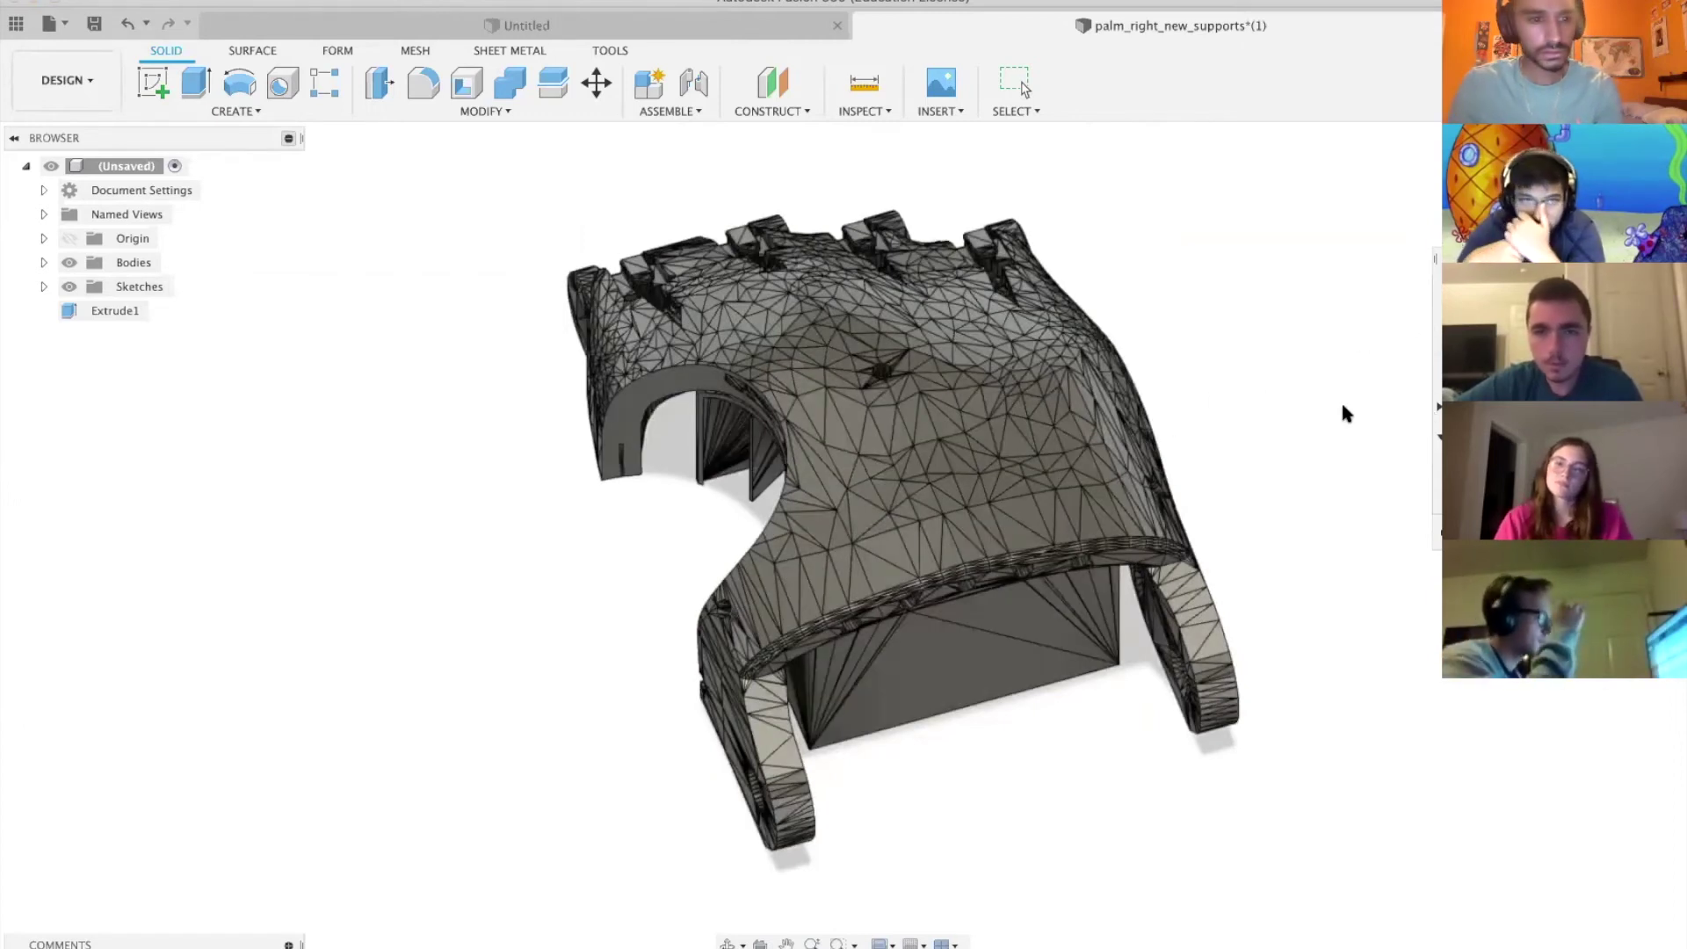
{"action": "left_click", "coordinate": [864, 415]}
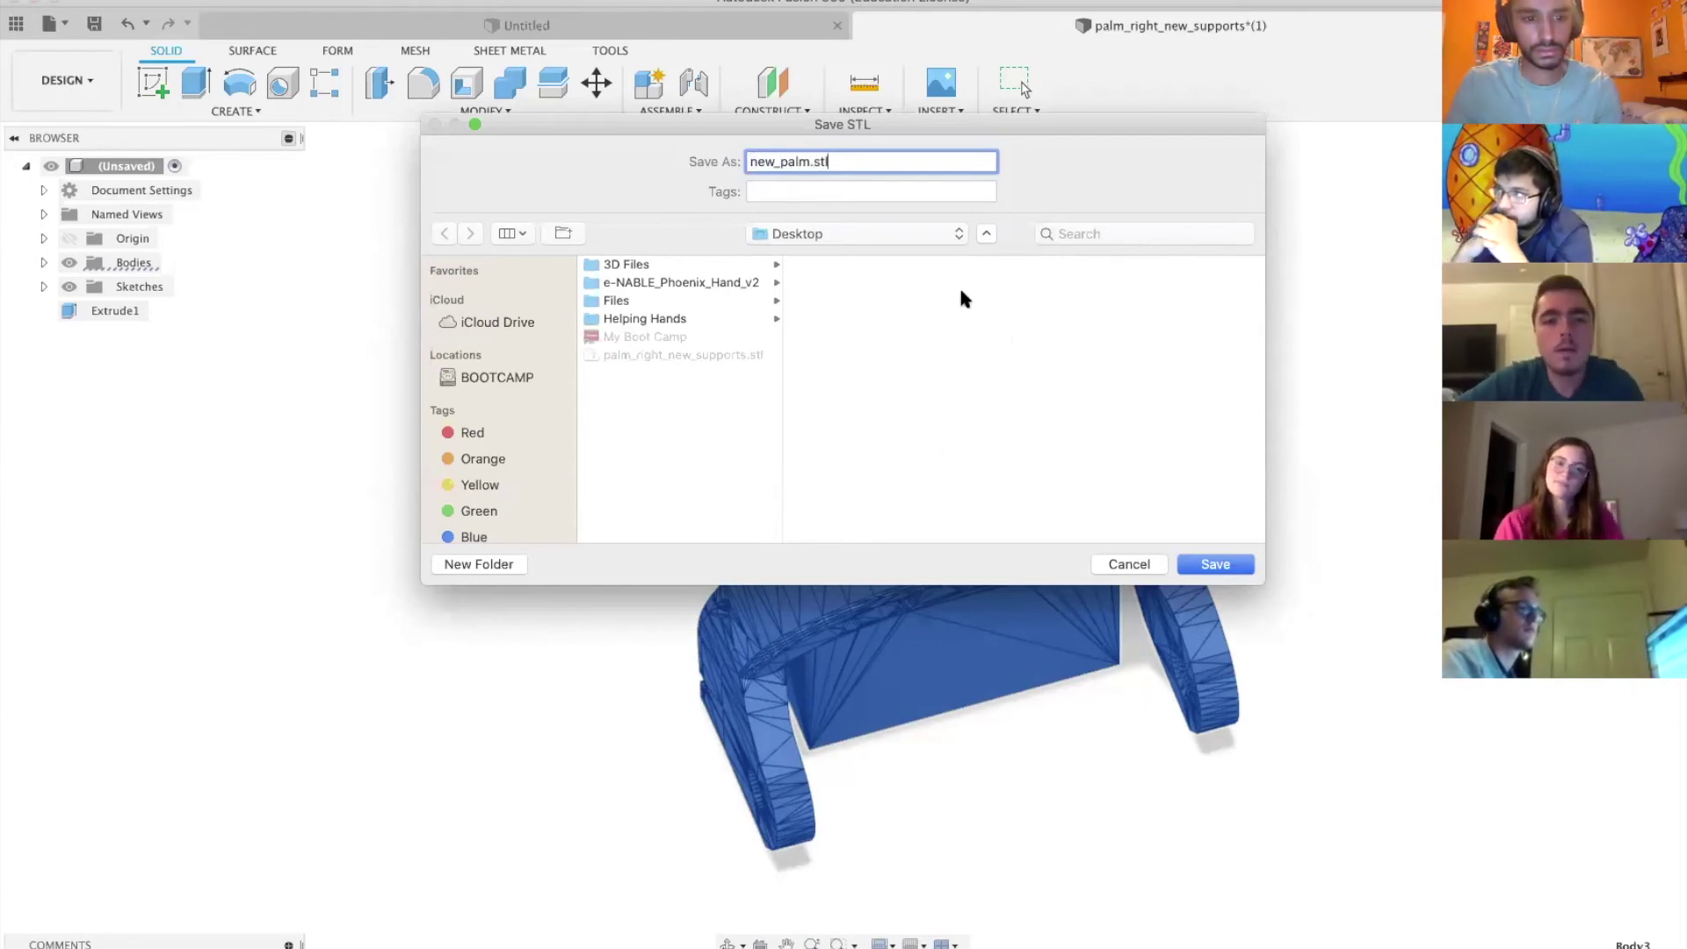
{"action": "left_click", "coordinate": [1239, 560]}
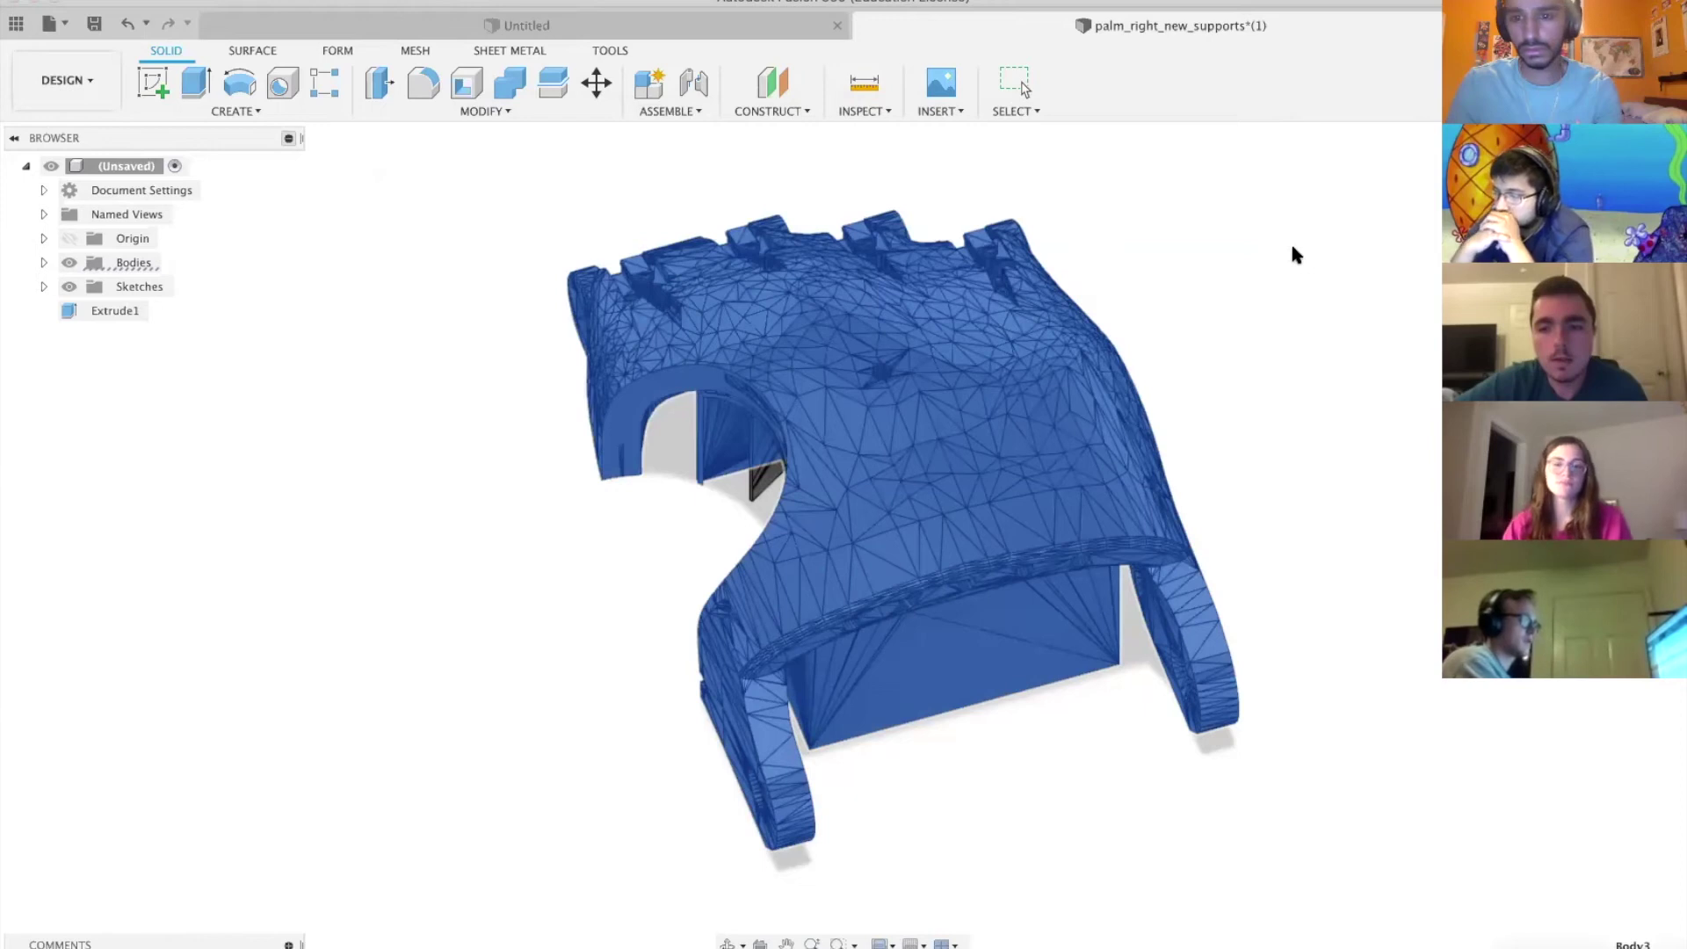
Step: Switch to Ultimaker Cura and scale the new_palm model uniformly to 10%
{"action": "left_click", "coordinate": [696, 215]}
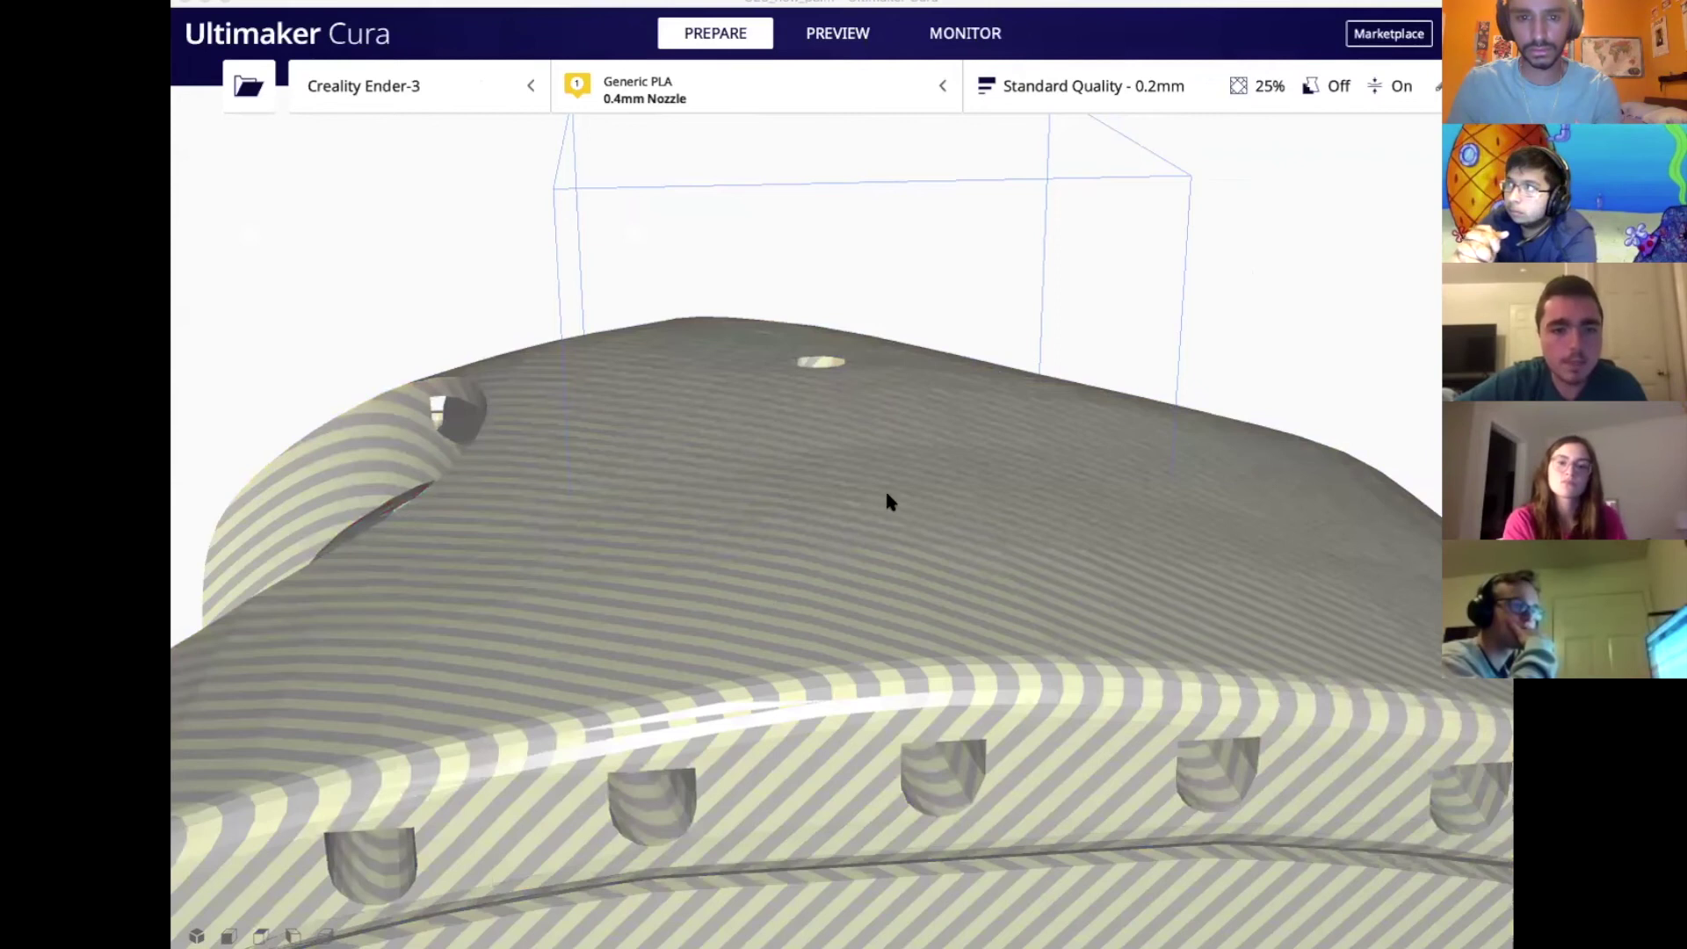
{"action": "left_click", "coordinate": [886, 497]}
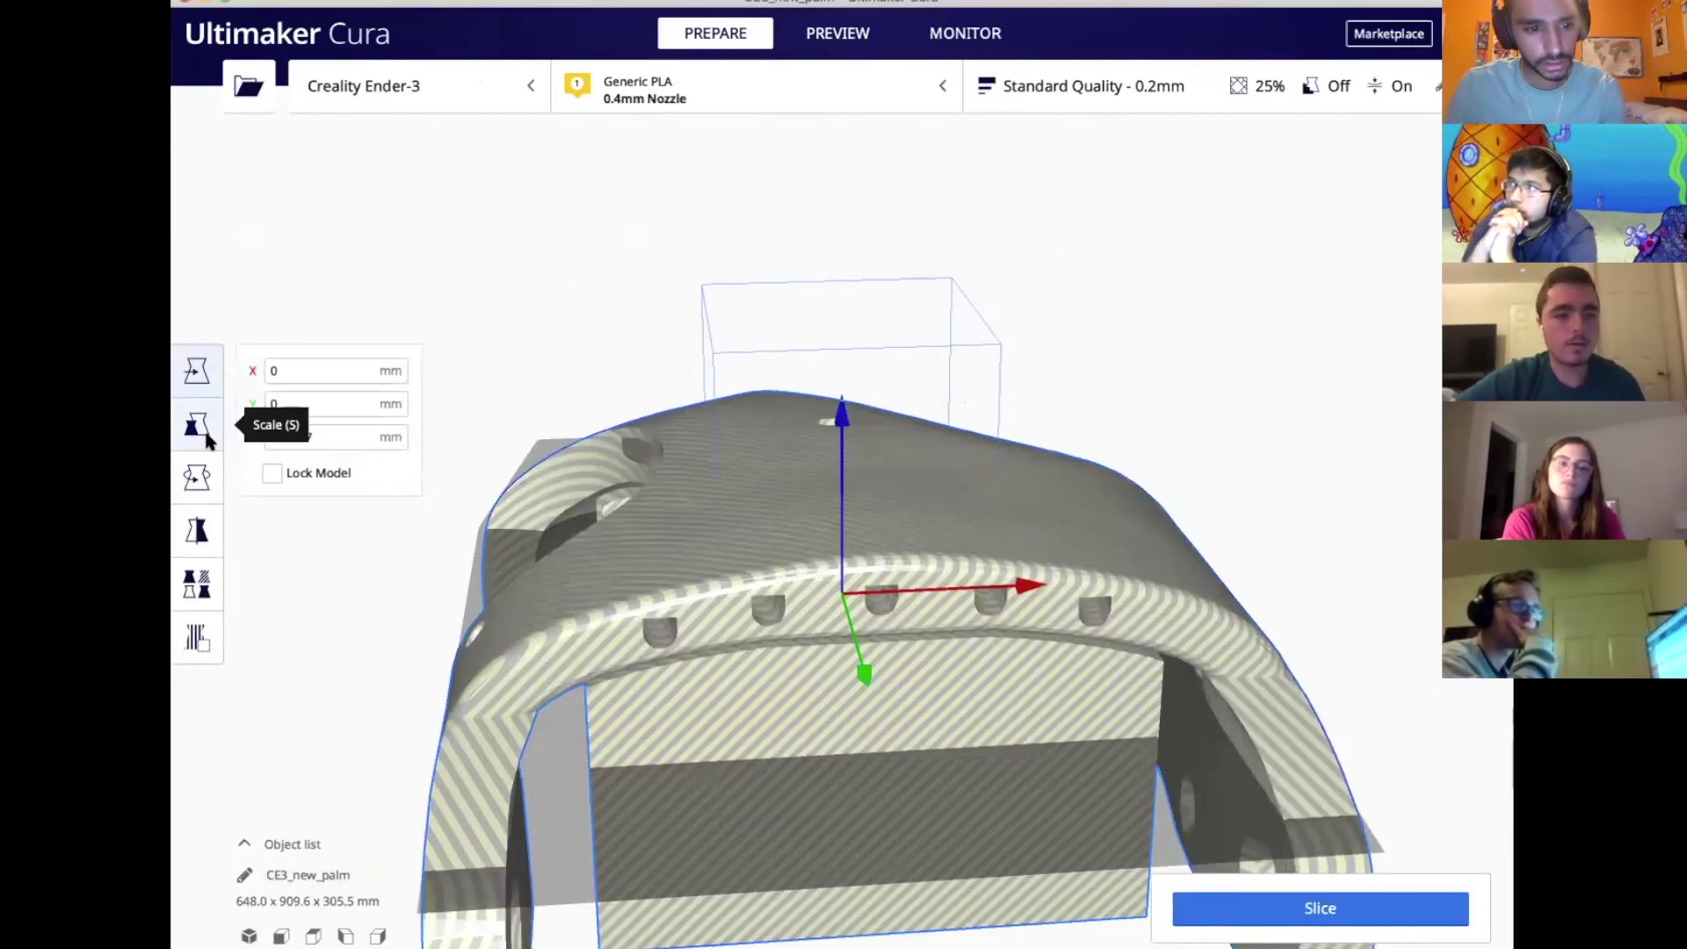
{"action": "left_click", "coordinate": [197, 427]}
{"action": "left_click", "coordinate": [470, 426]}
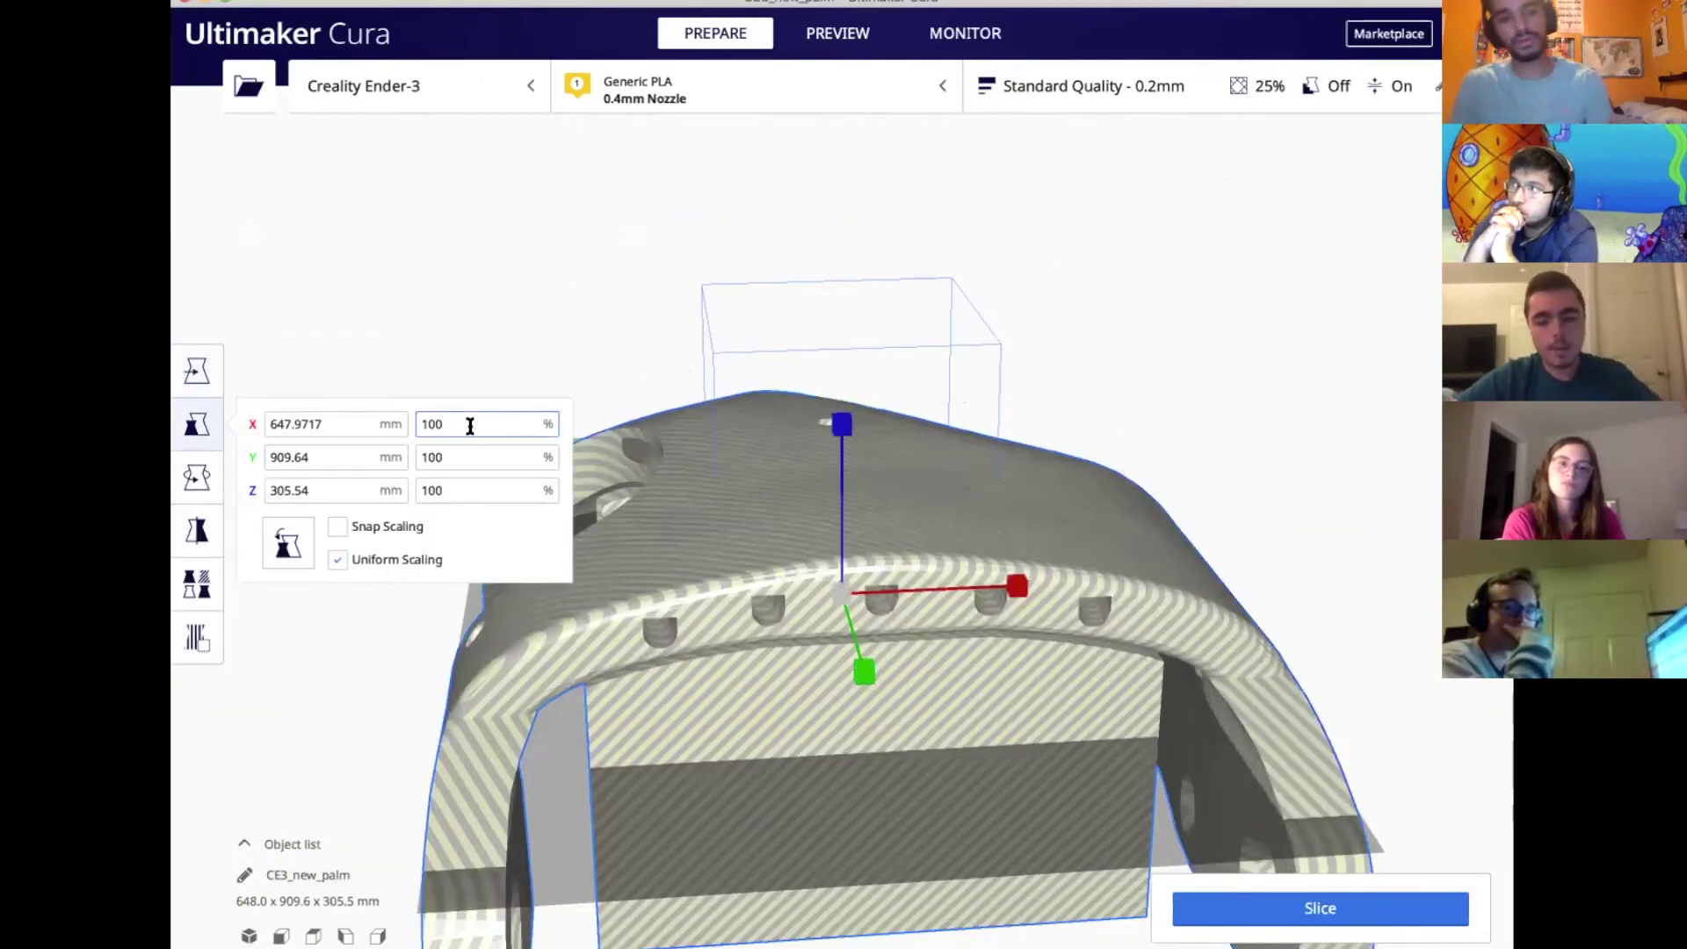
{"action": "key", "text": "Return"}
{"action": "left_click", "coordinate": [1000, 572]}
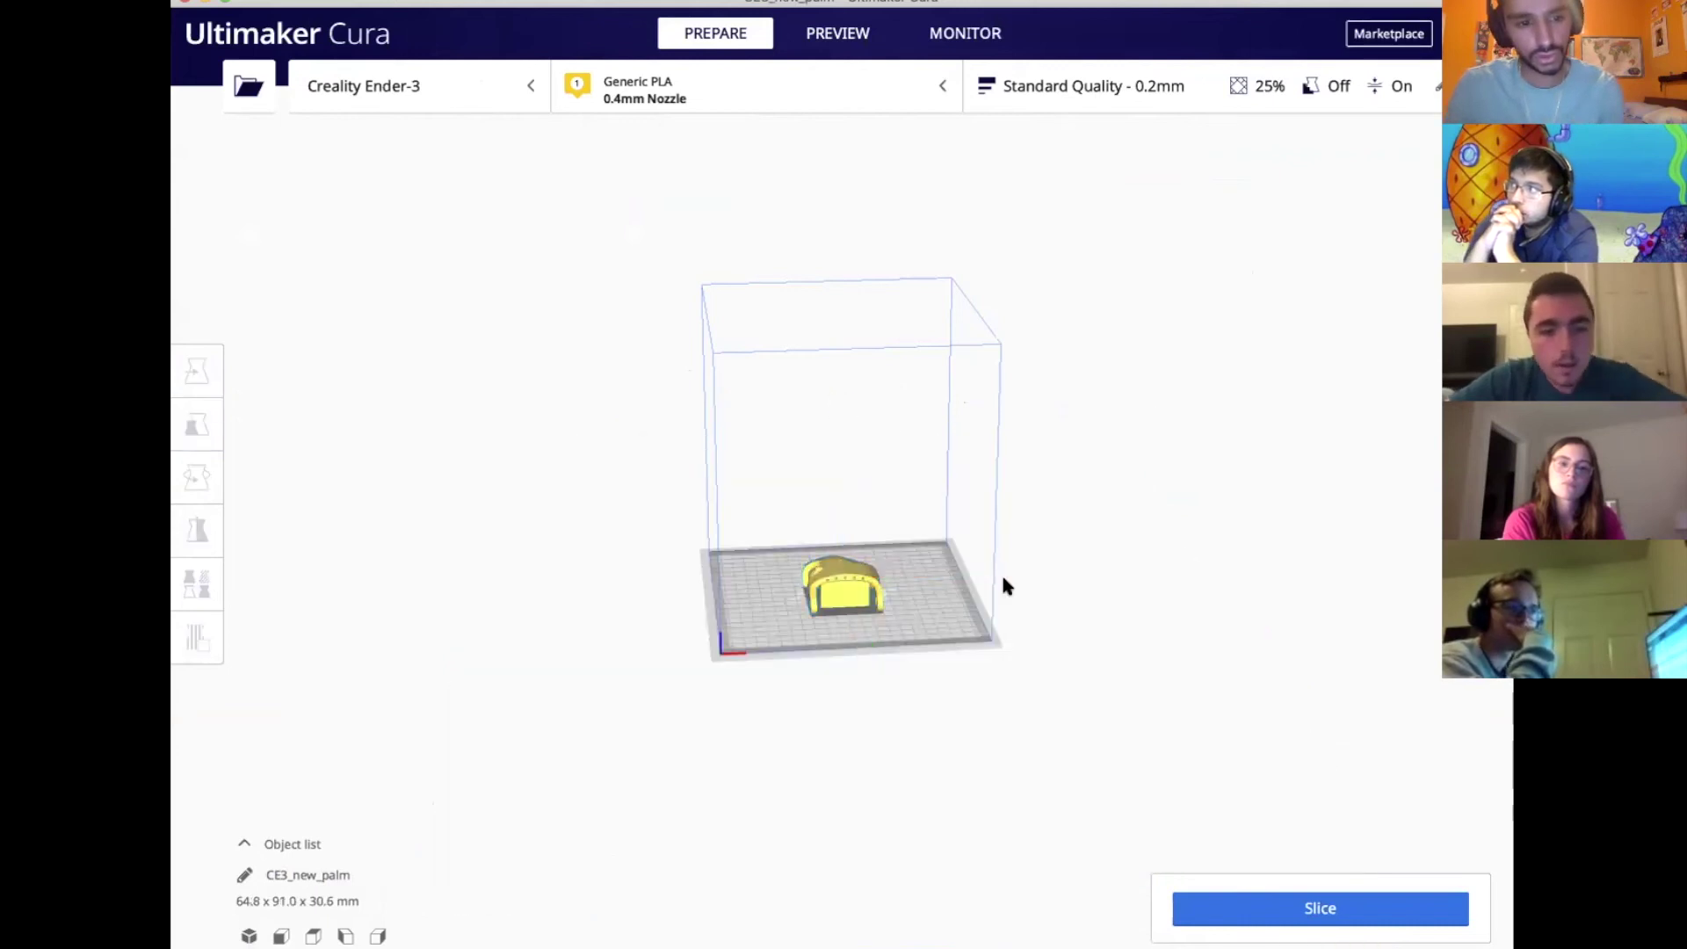
Step: Examine the scaled palm on the build plate from several sides, including the thumb cutout
{"action": "scroll", "coordinate": [1000, 572], "scroll_direction": "up", "scroll_amount": 6}
{"action": "scroll", "coordinate": [870, 606], "scroll_direction": "down", "scroll_amount": 5}
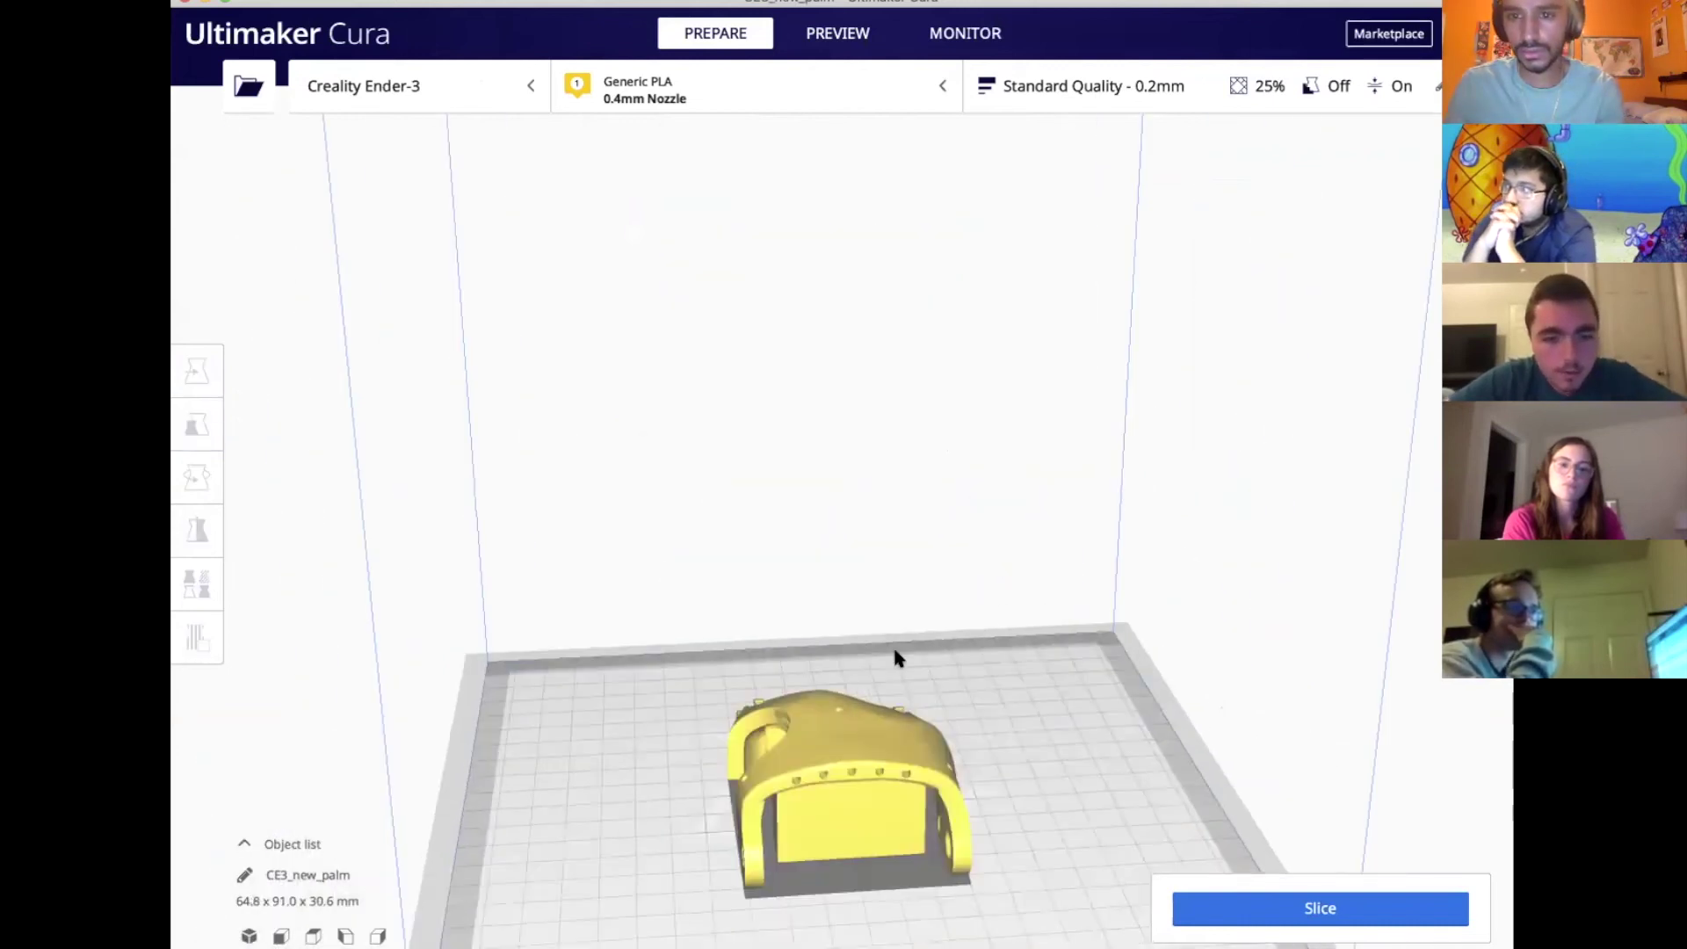
{"action": "right_click_drag", "start_coordinate": [896, 655], "coordinate": [1125, 714]}
{"action": "right_click_drag", "start_coordinate": [1221, 617], "coordinate": [1109, 646]}
{"action": "scroll", "coordinate": [914, 731], "scroll_direction": "down", "scroll_amount": 3}
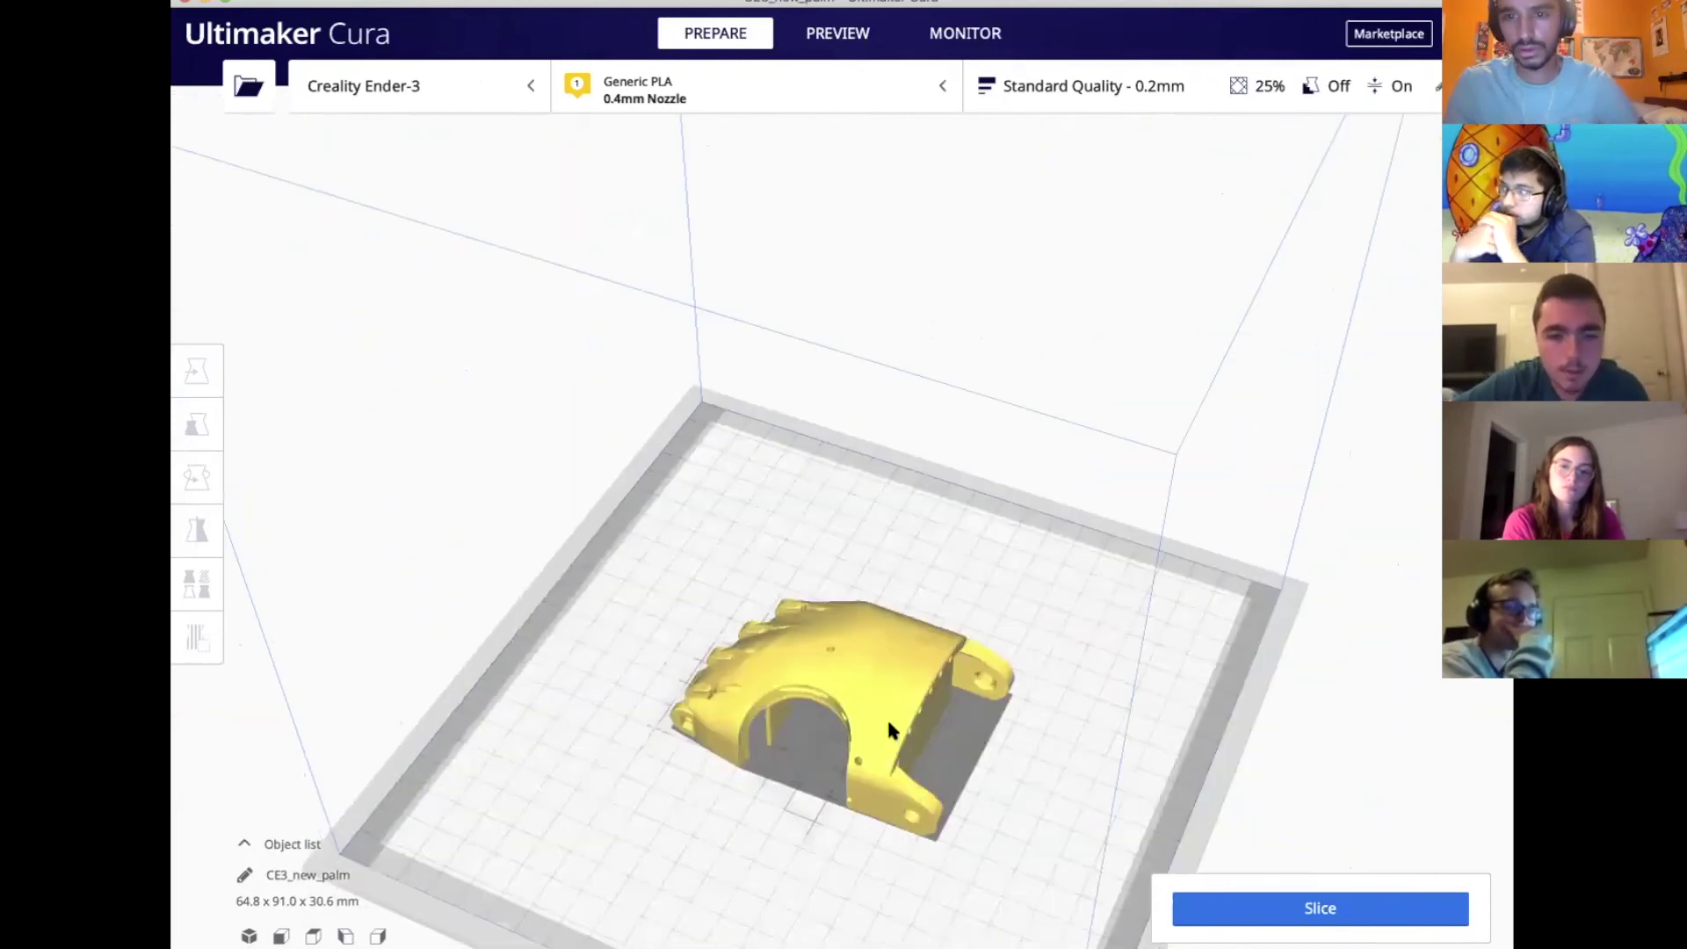
{"action": "right_click_drag", "start_coordinate": [893, 730], "coordinate": [719, 625]}
{"action": "scroll", "coordinate": [1002, 699], "scroll_direction": "down", "scroll_amount": 3}
{"action": "scroll", "coordinate": [760, 631], "scroll_direction": "up", "scroll_amount": 3}
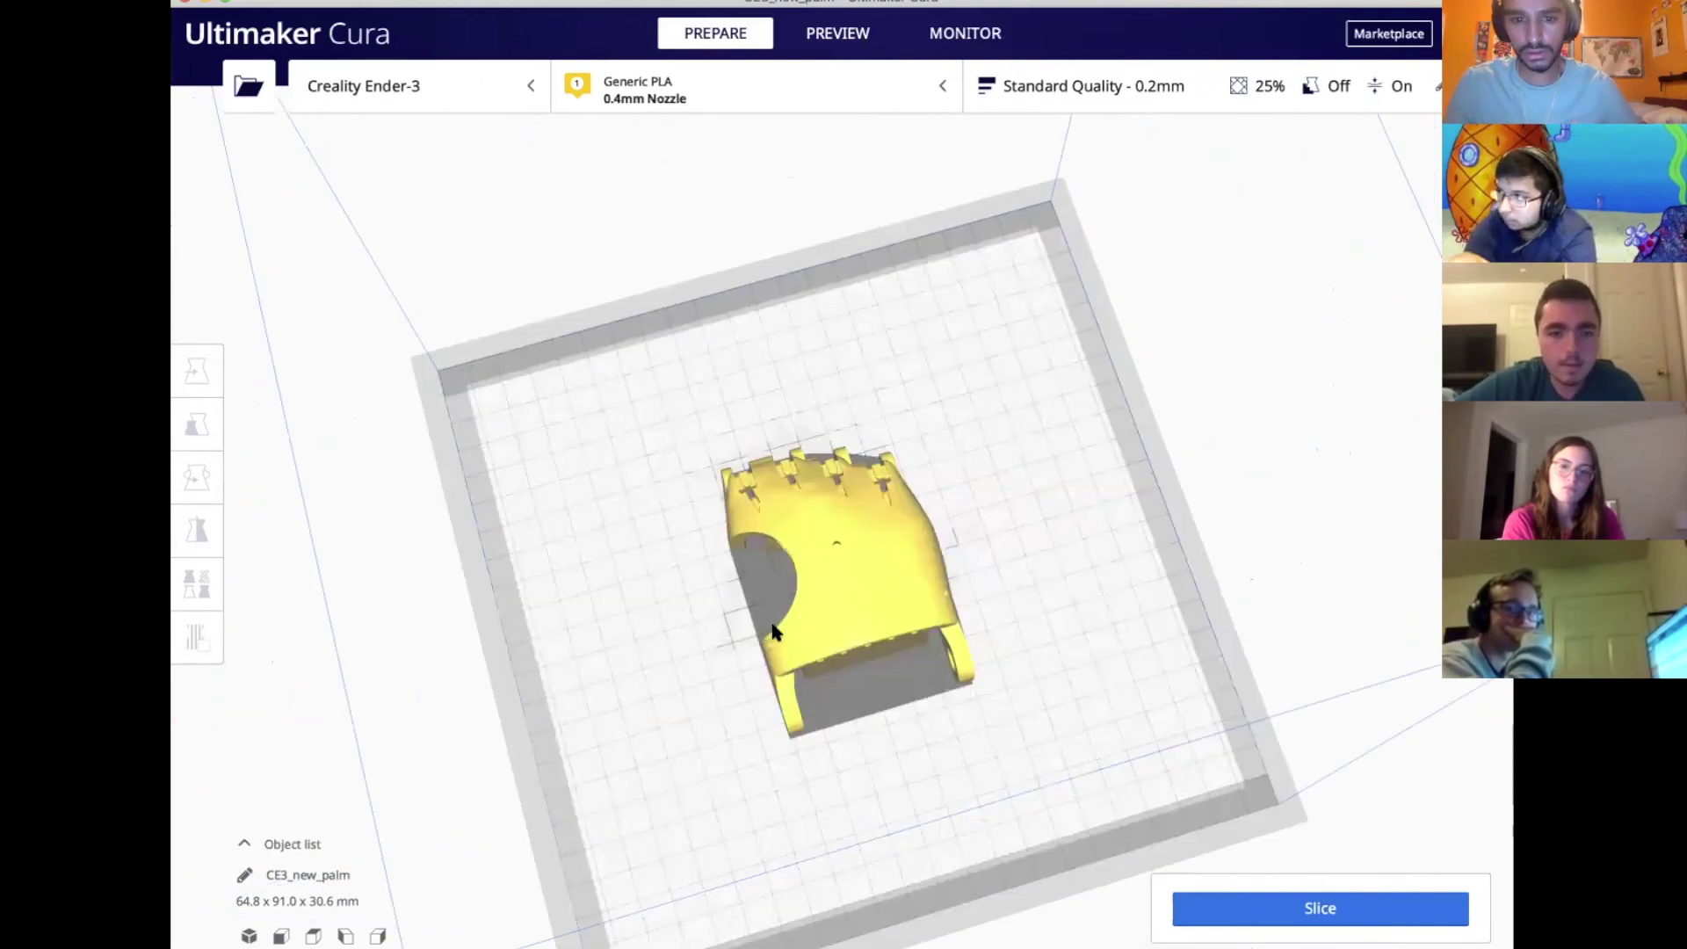
{"action": "right_click_drag", "start_coordinate": [842, 562], "coordinate": [877, 530]}
{"action": "scroll", "coordinate": [877, 530], "scroll_direction": "down", "scroll_amount": 2}
{"action": "right_click_drag", "start_coordinate": [980, 471], "coordinate": [988, 541]}
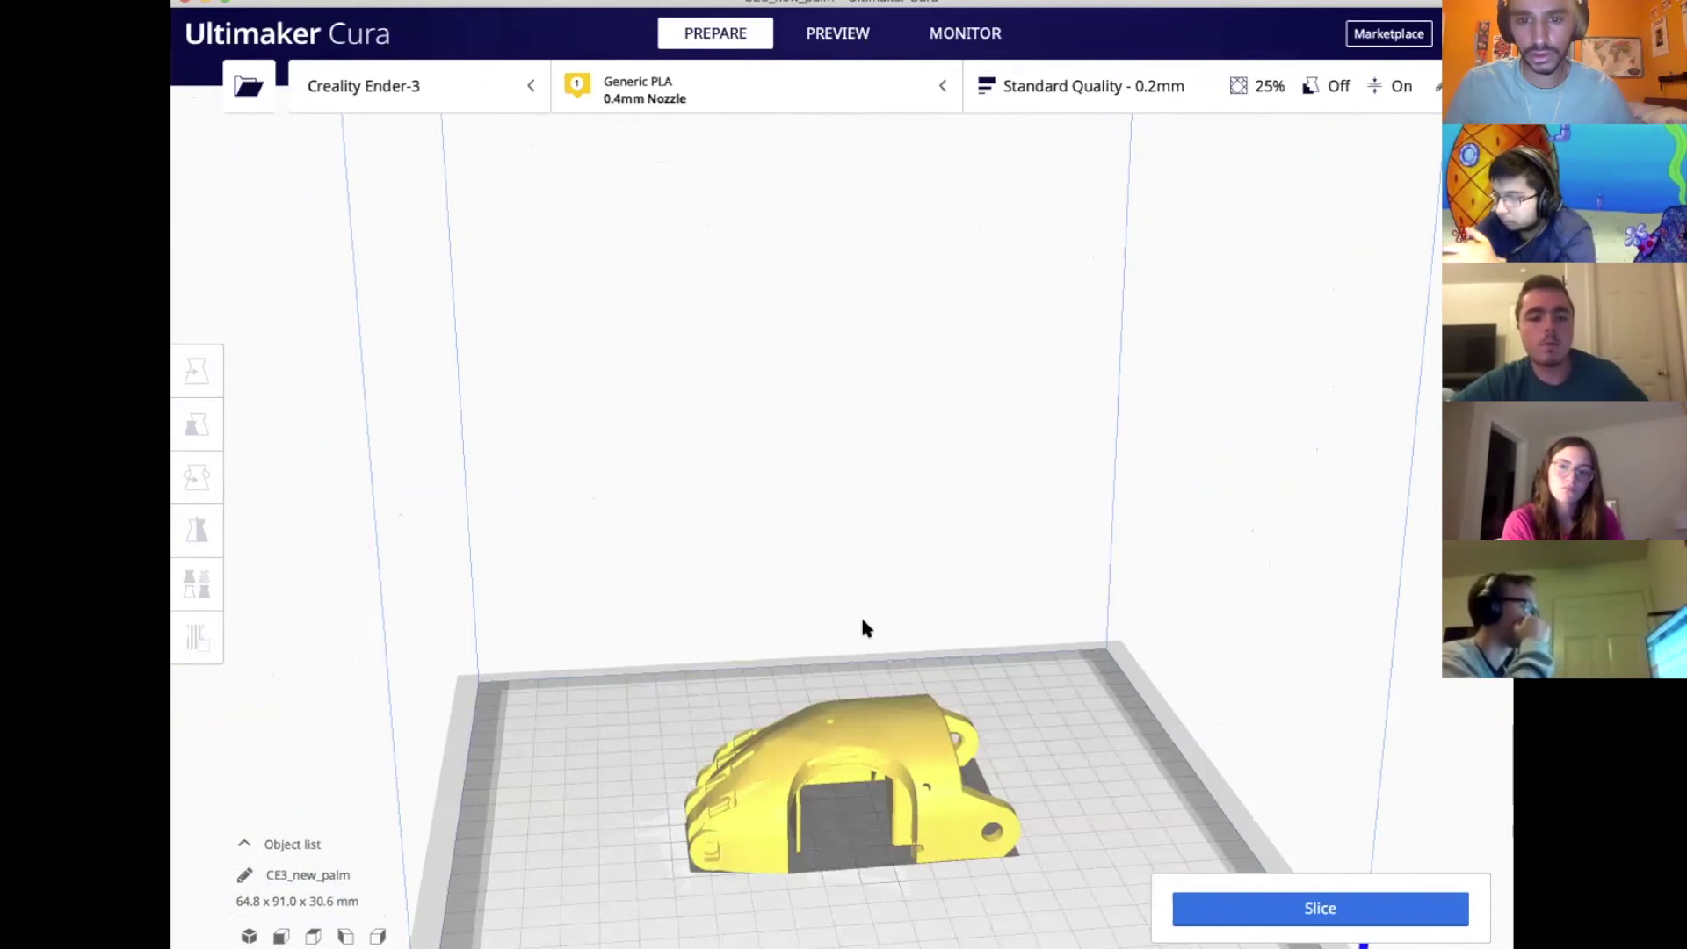
{"action": "right_click_drag", "start_coordinate": [1070, 652], "coordinate": [1063, 456]}
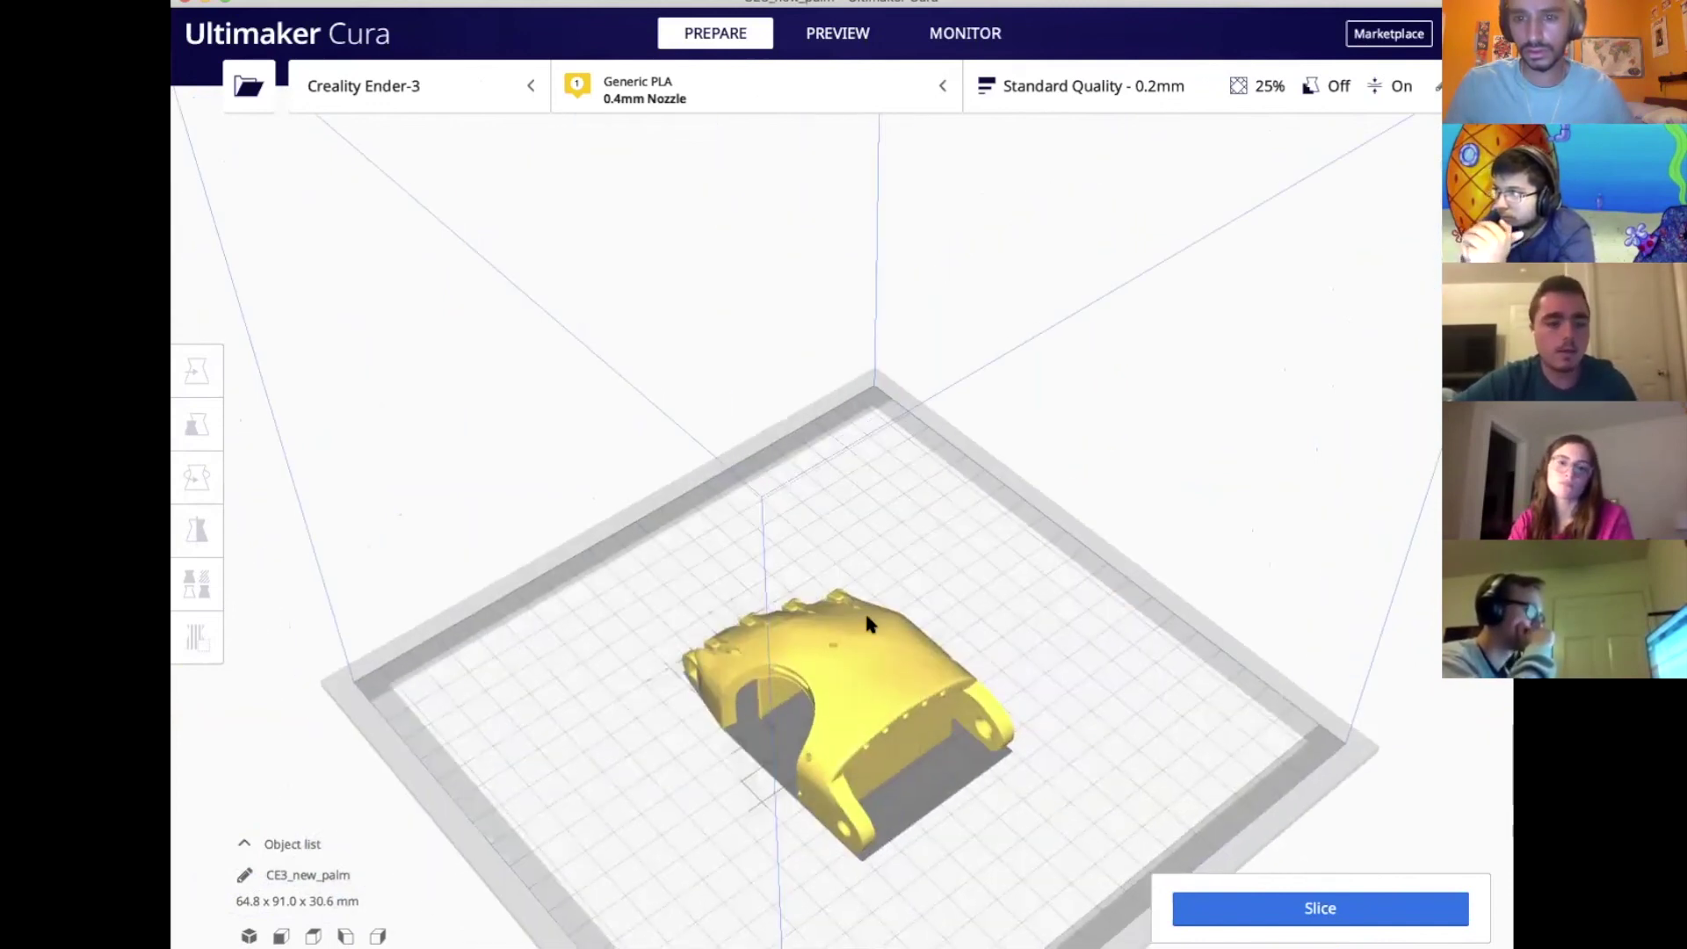